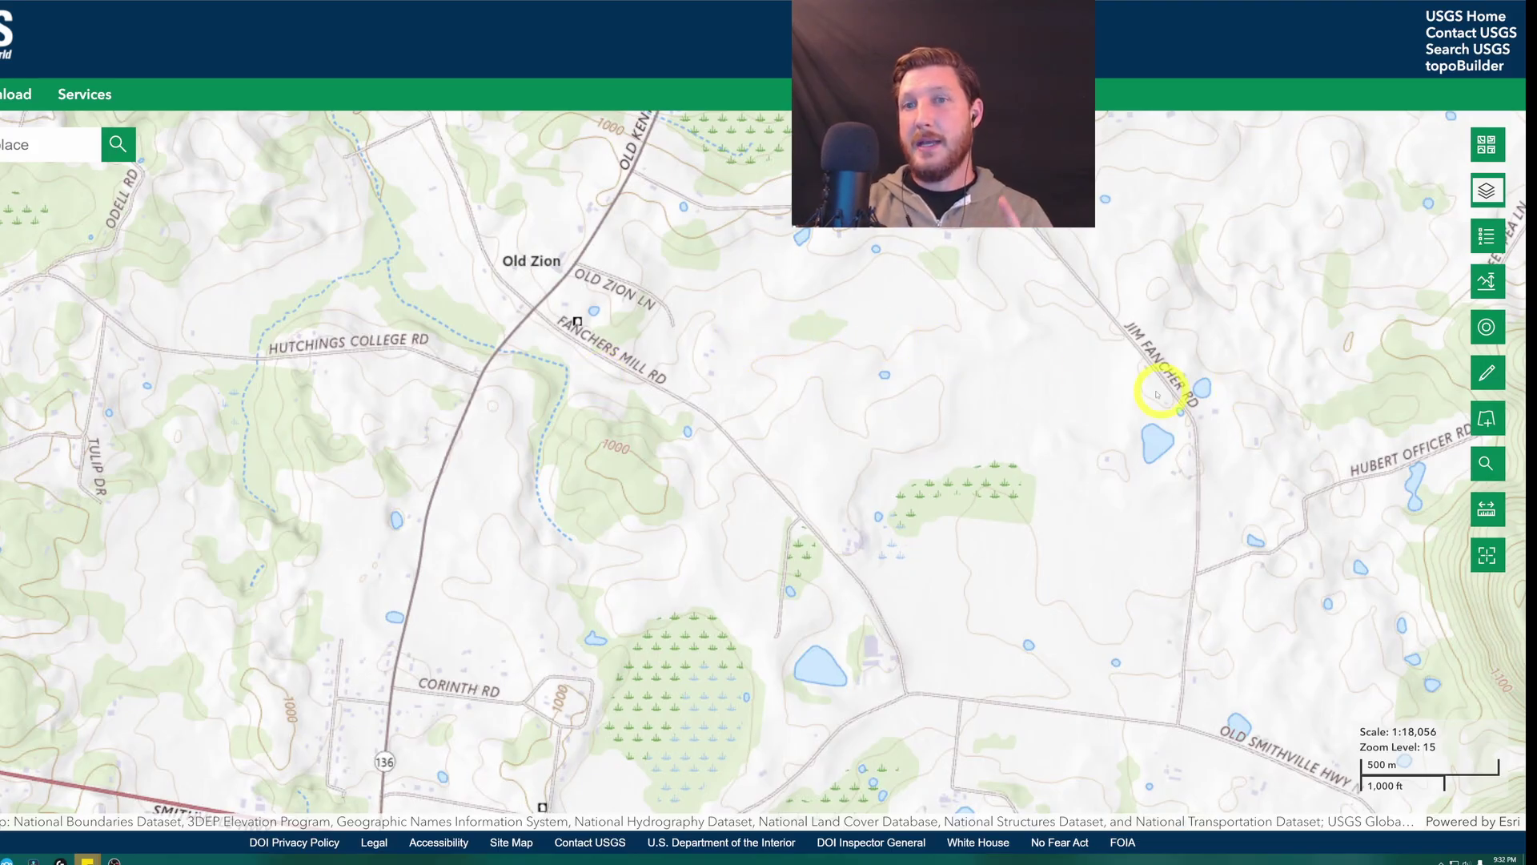
left_click(1488, 191)
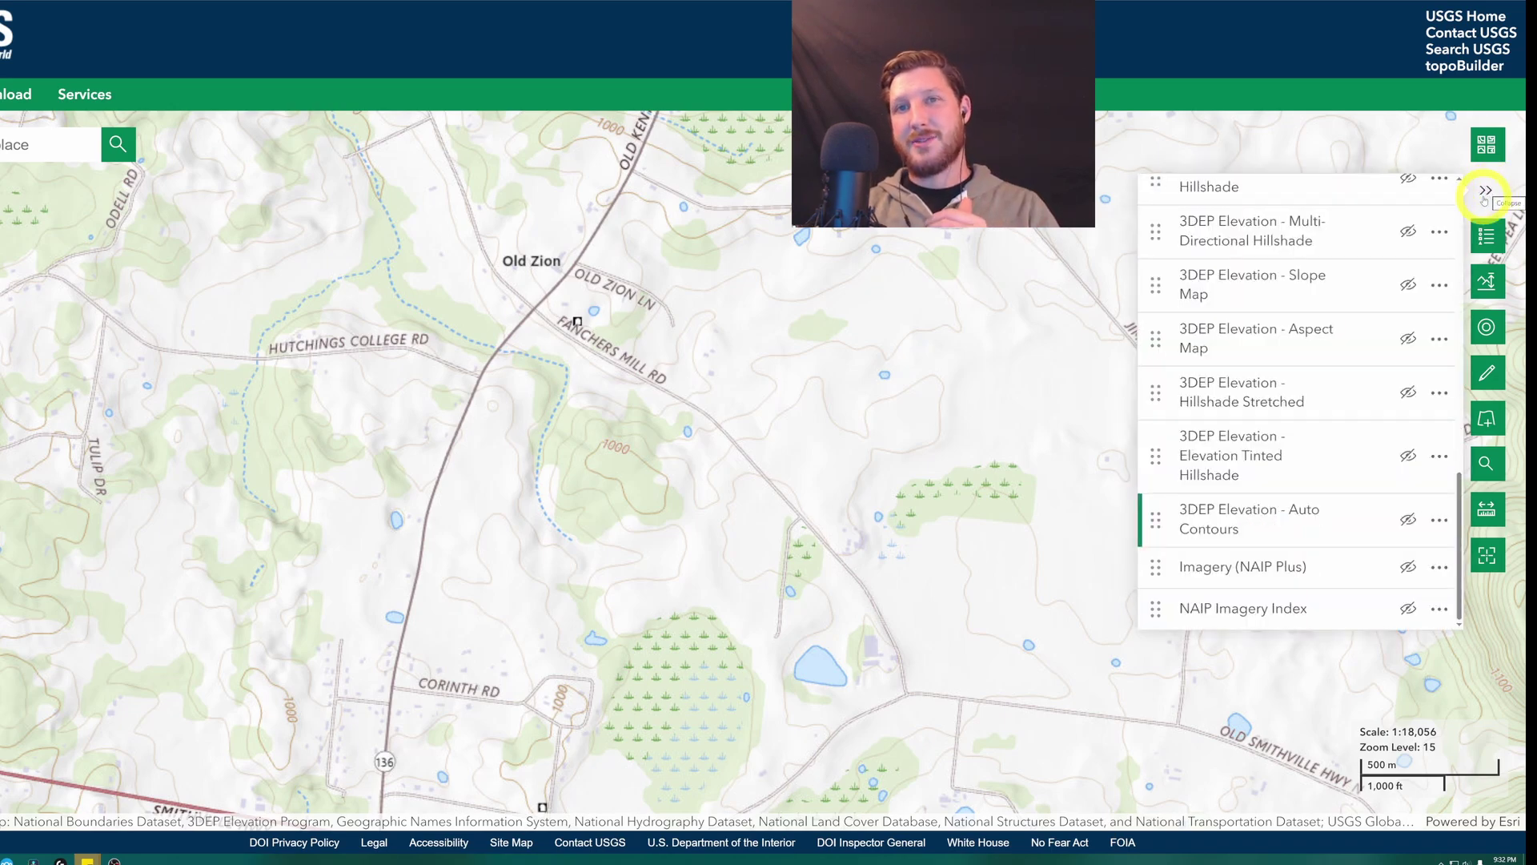
scroll(1301, 304, "up", 10)
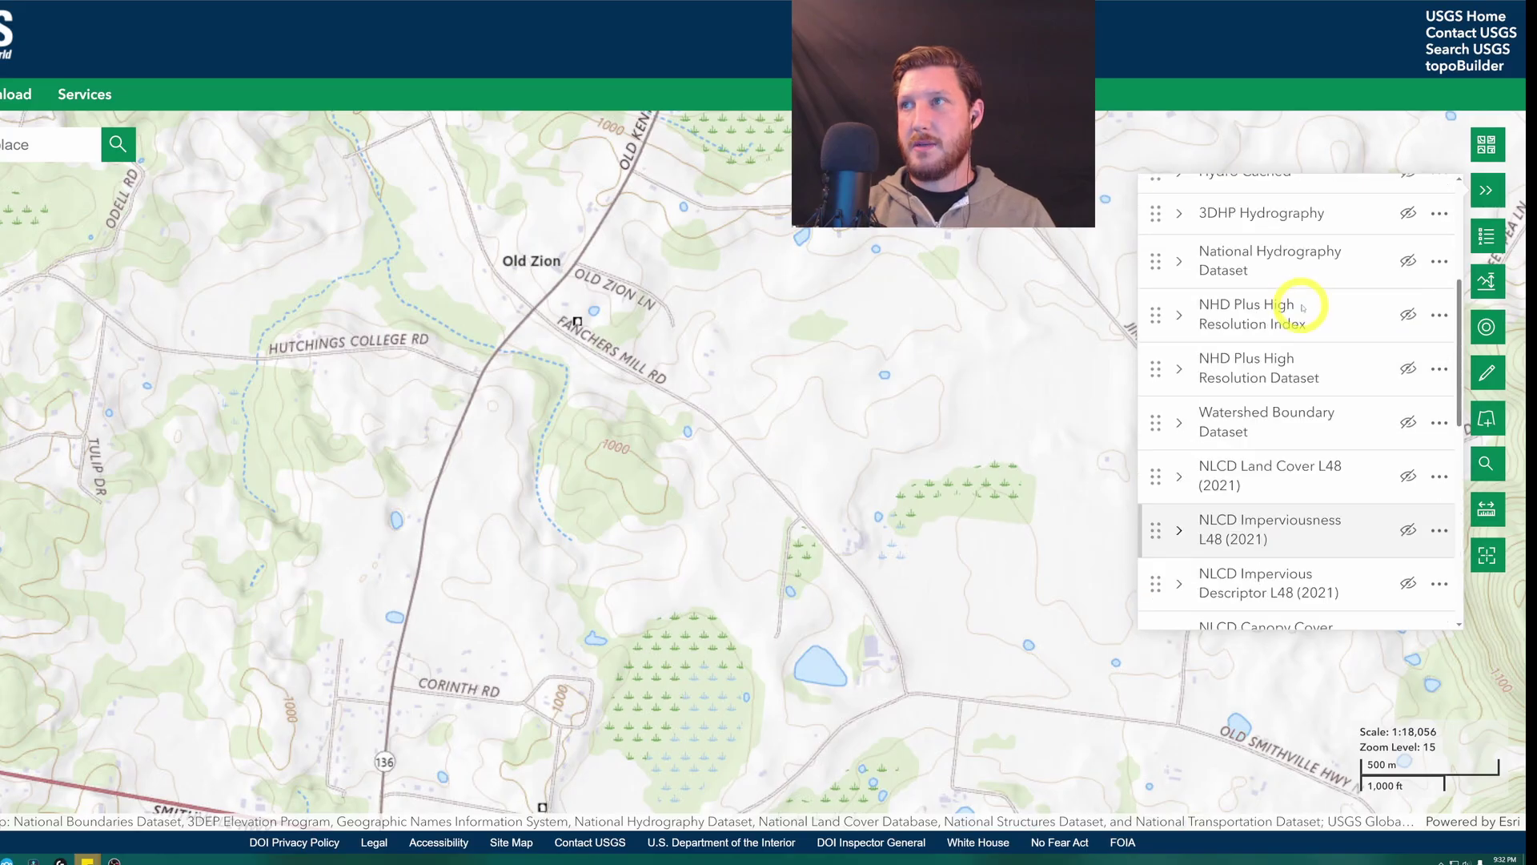
left_click(1485, 196)
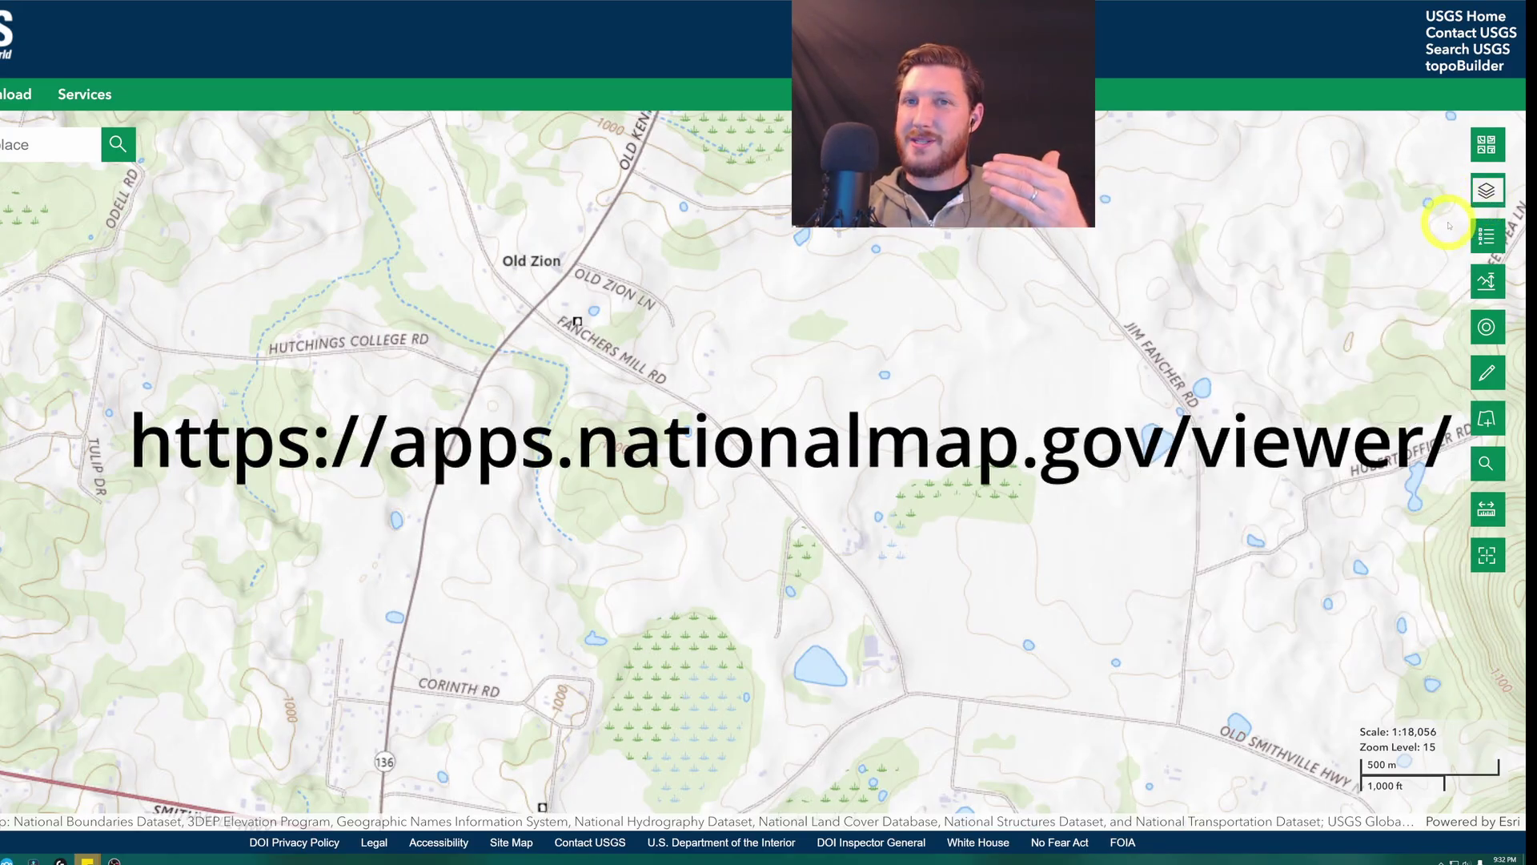
left_click(1487, 196)
left_click(1488, 196)
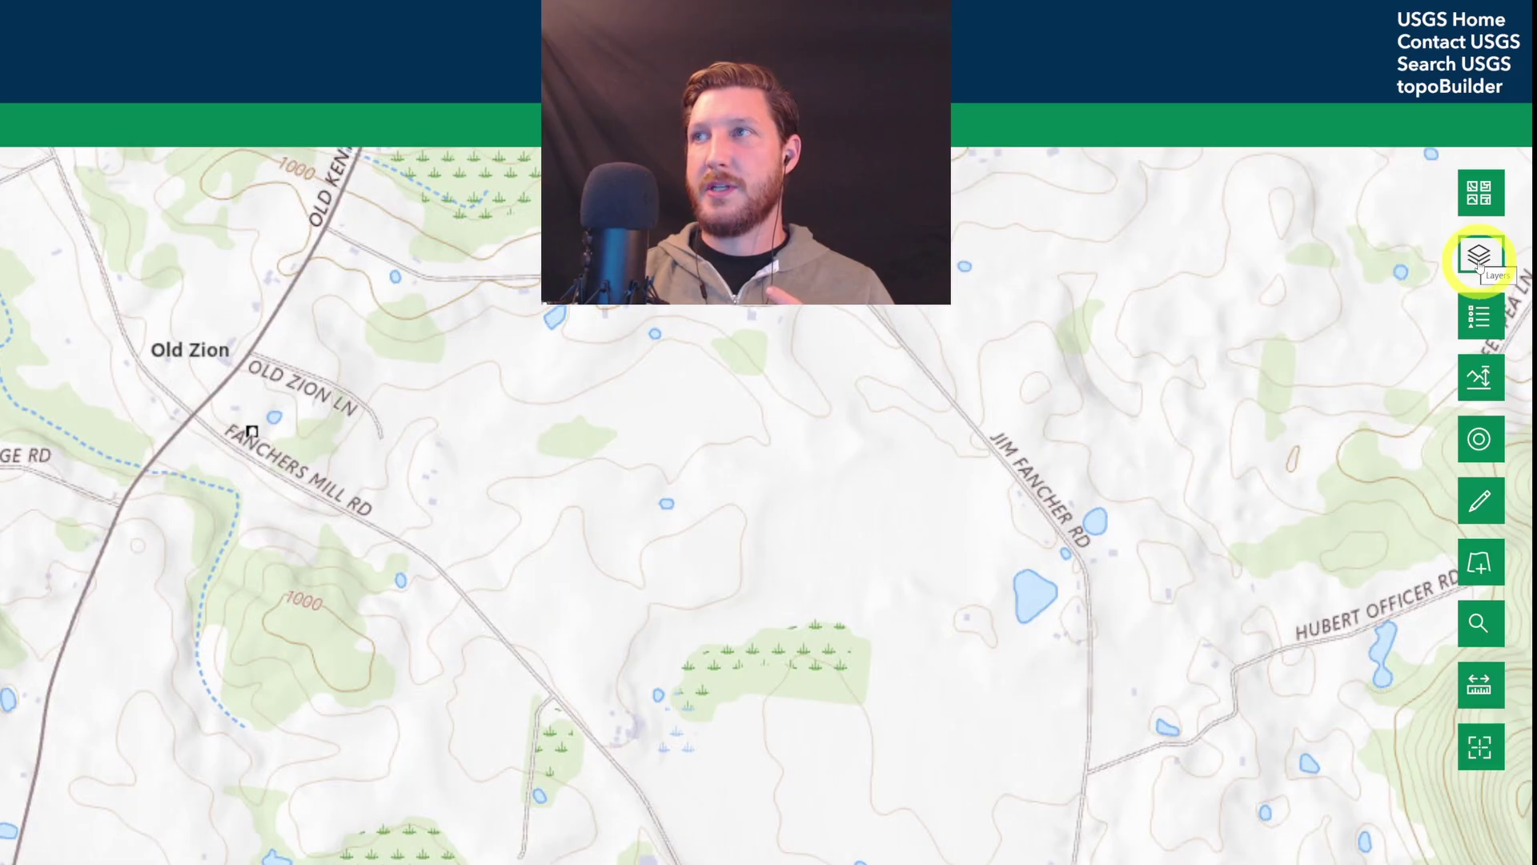
Turn on the Imagery (NAIP Plus) layer in the map's layer list.
left_click(1478, 258)
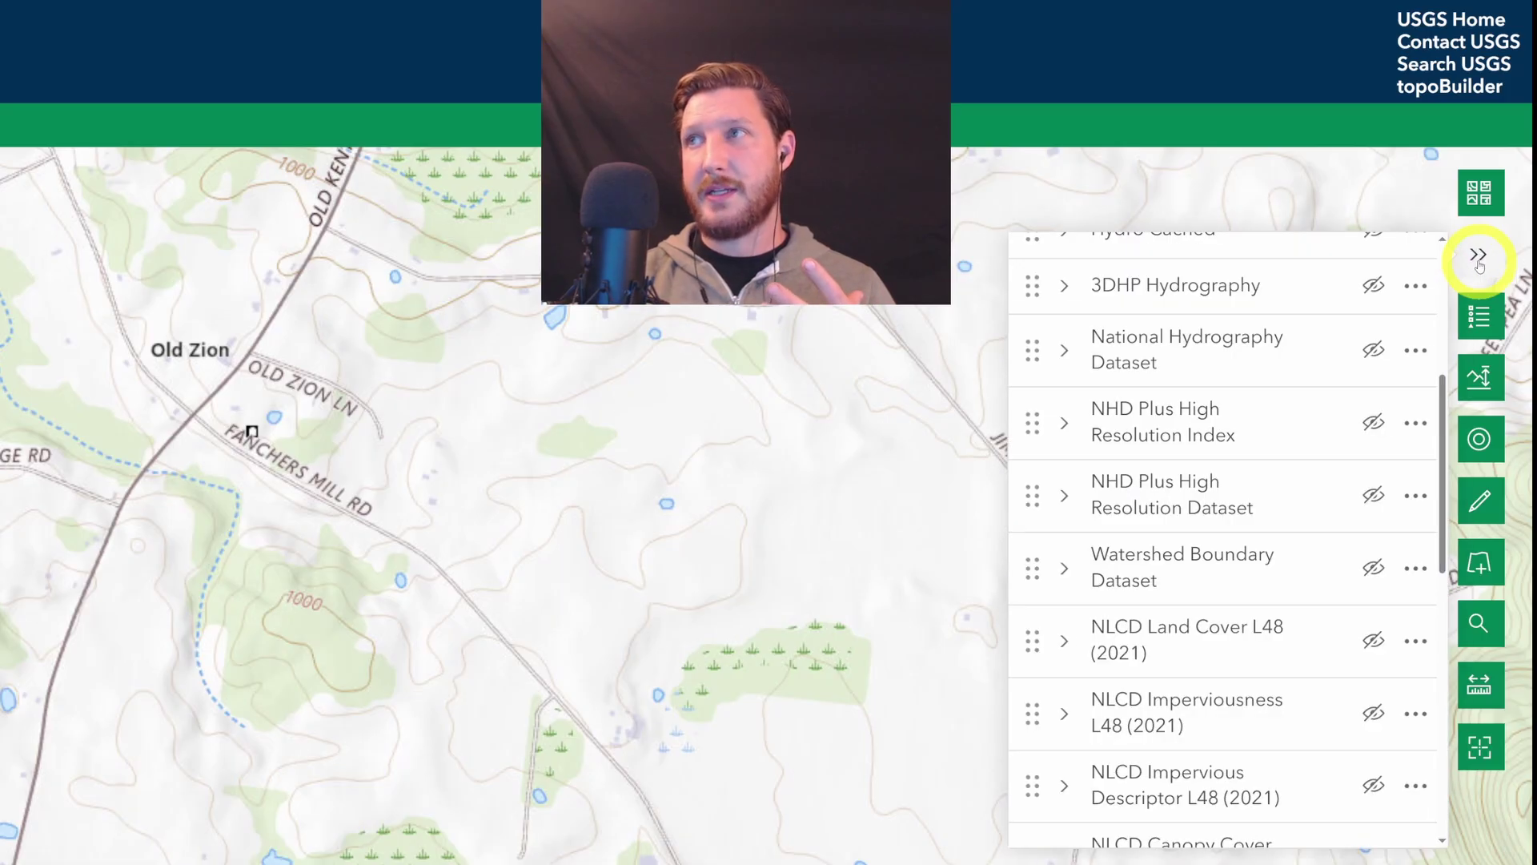
scroll(1280, 419, "up", 5)
scroll(1213, 494, "down", 10)
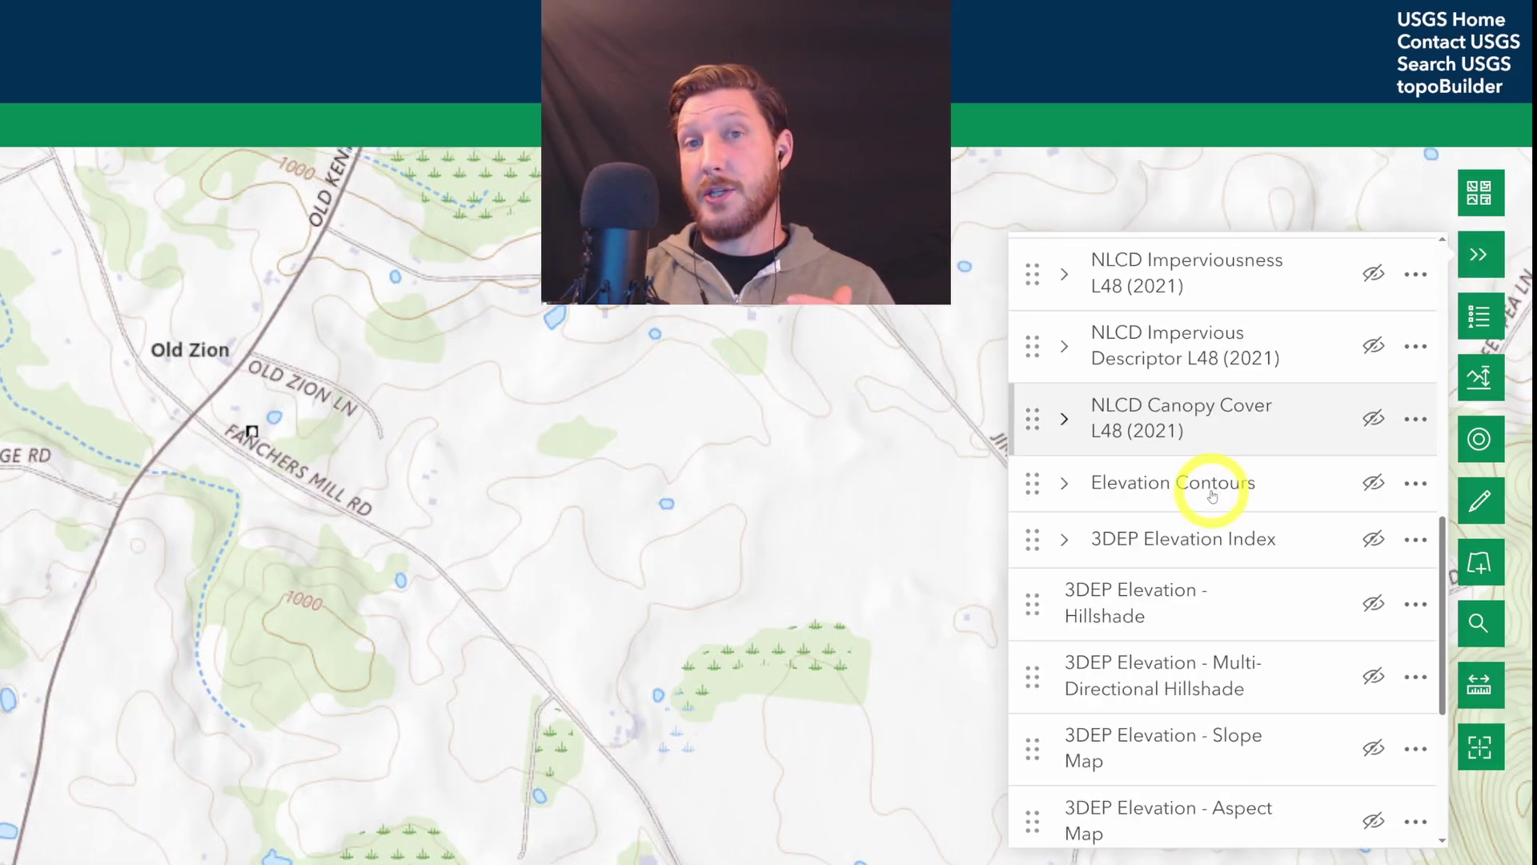
scroll(1211, 500, "down", 5)
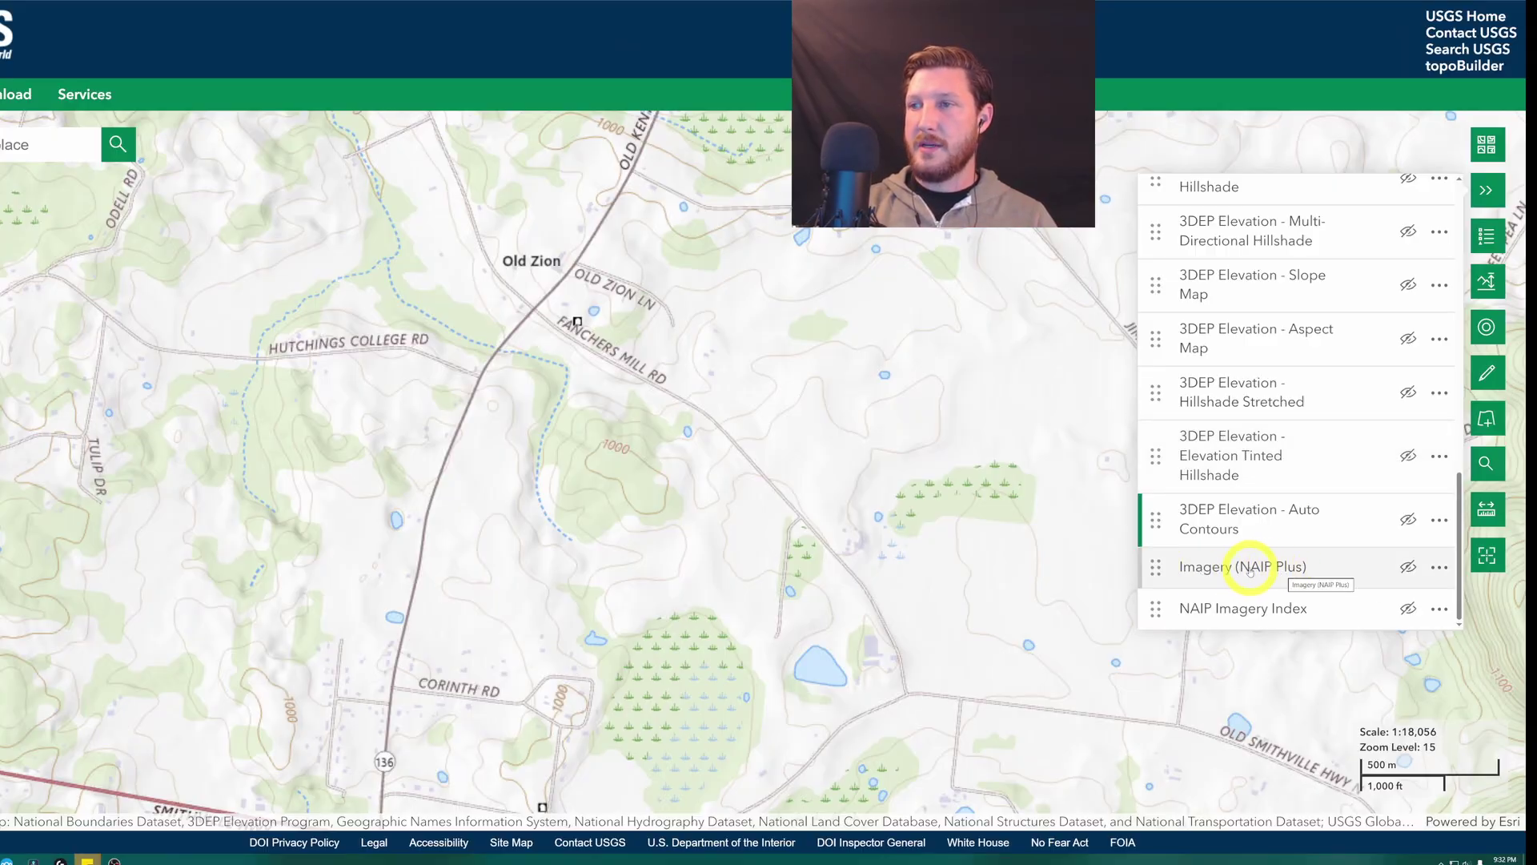
left_click(1406, 567)
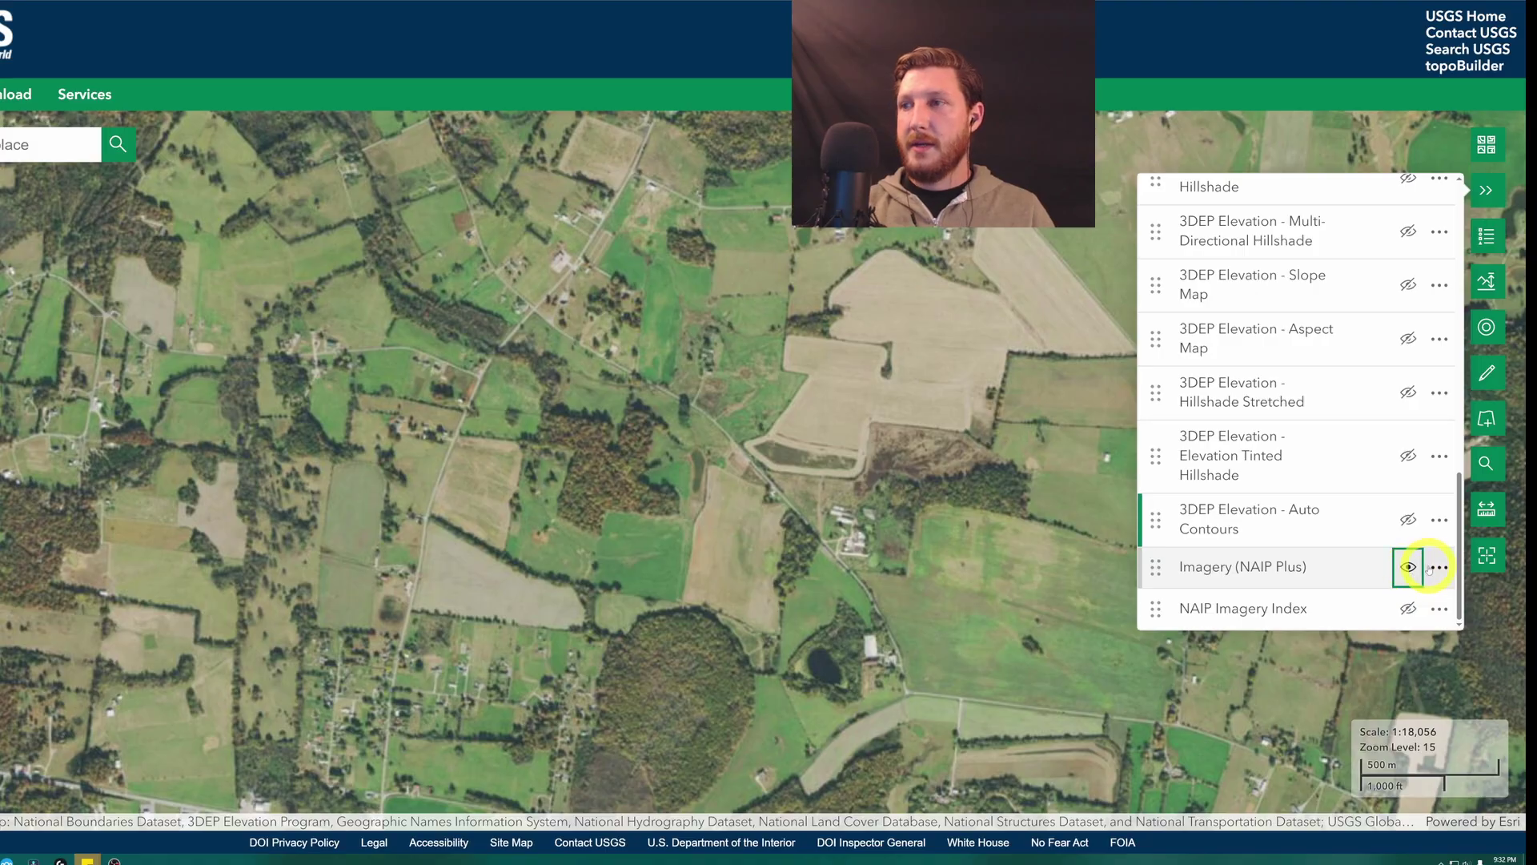
Reorder the layers so Imagery (NAIP Plus) sits directly above 3DEP Elevation - Elevation Tinted Hillshade.
left_click(1440, 567)
scroll(904, 516, "up", 2)
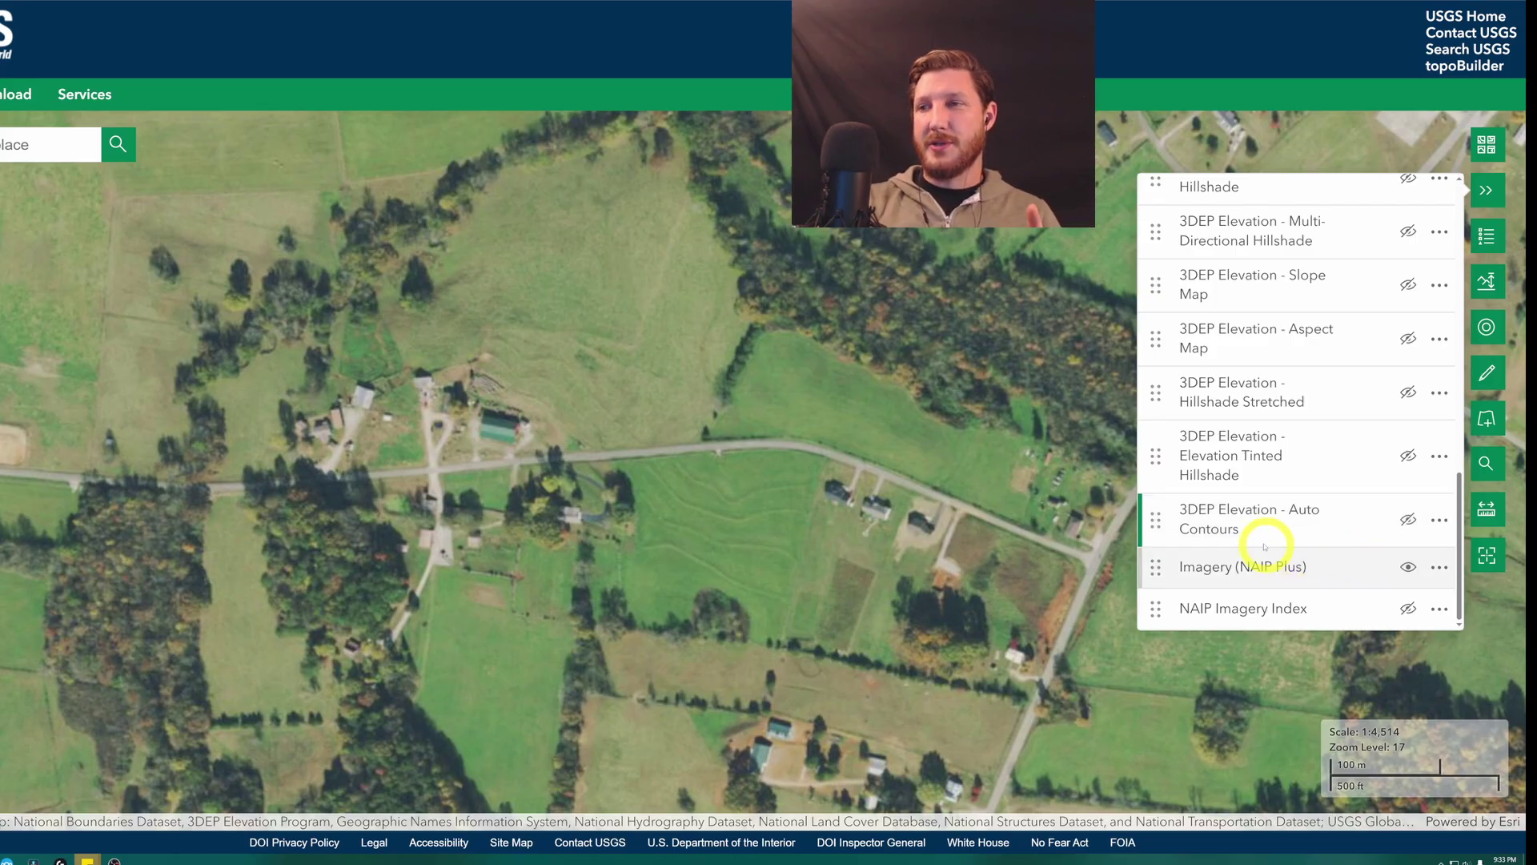
left_click_drag(1153, 567, 1183, 447)
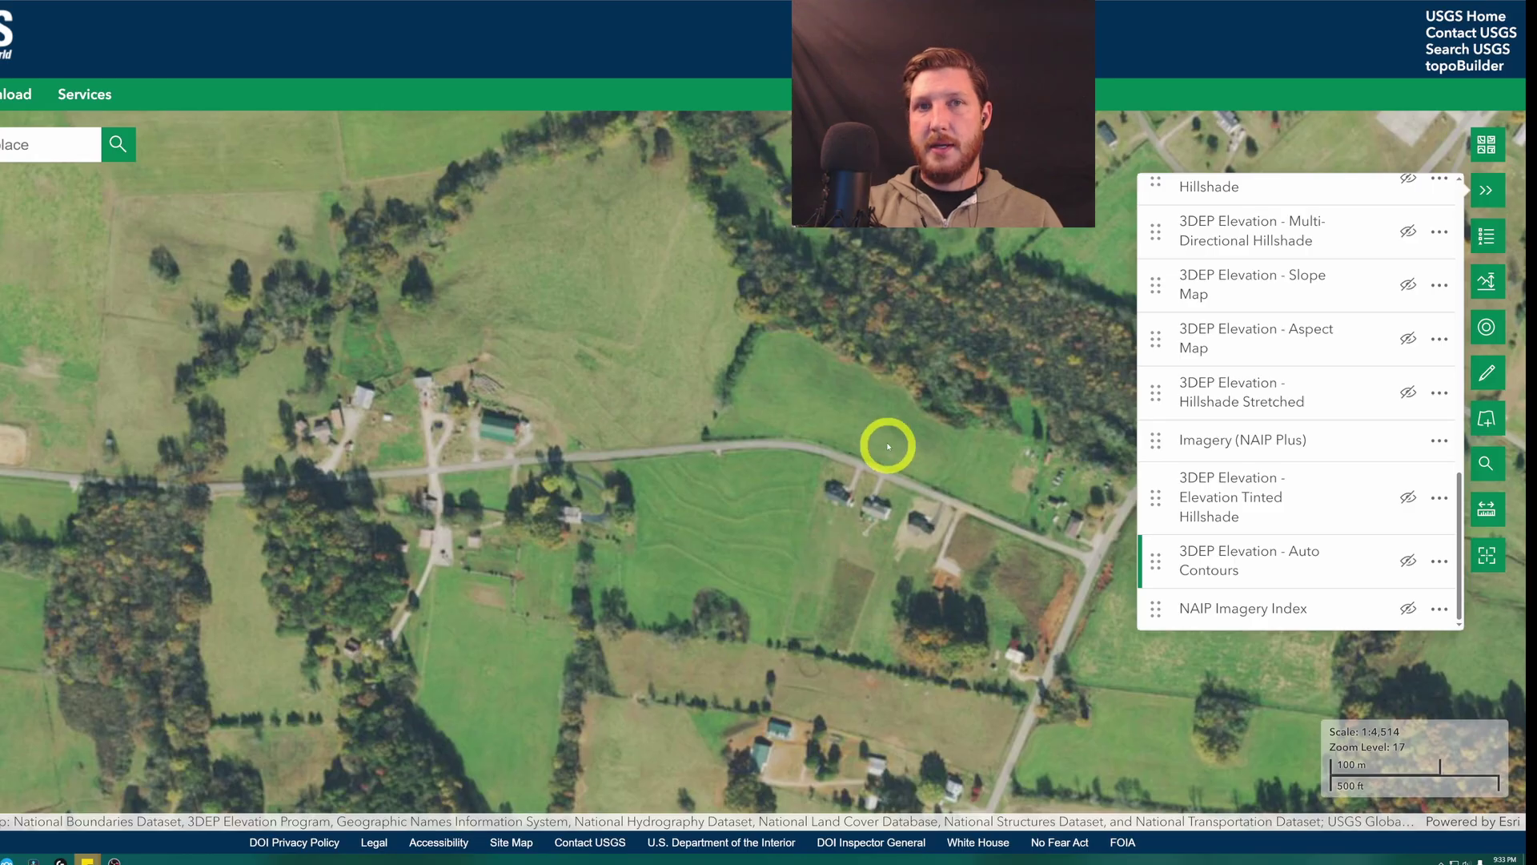
Turn on the 3DEP Elevation - Hillshade Stretched layer and place it directly above Imagery (NAIP Plus).
scroll(749, 538, "up", 1)
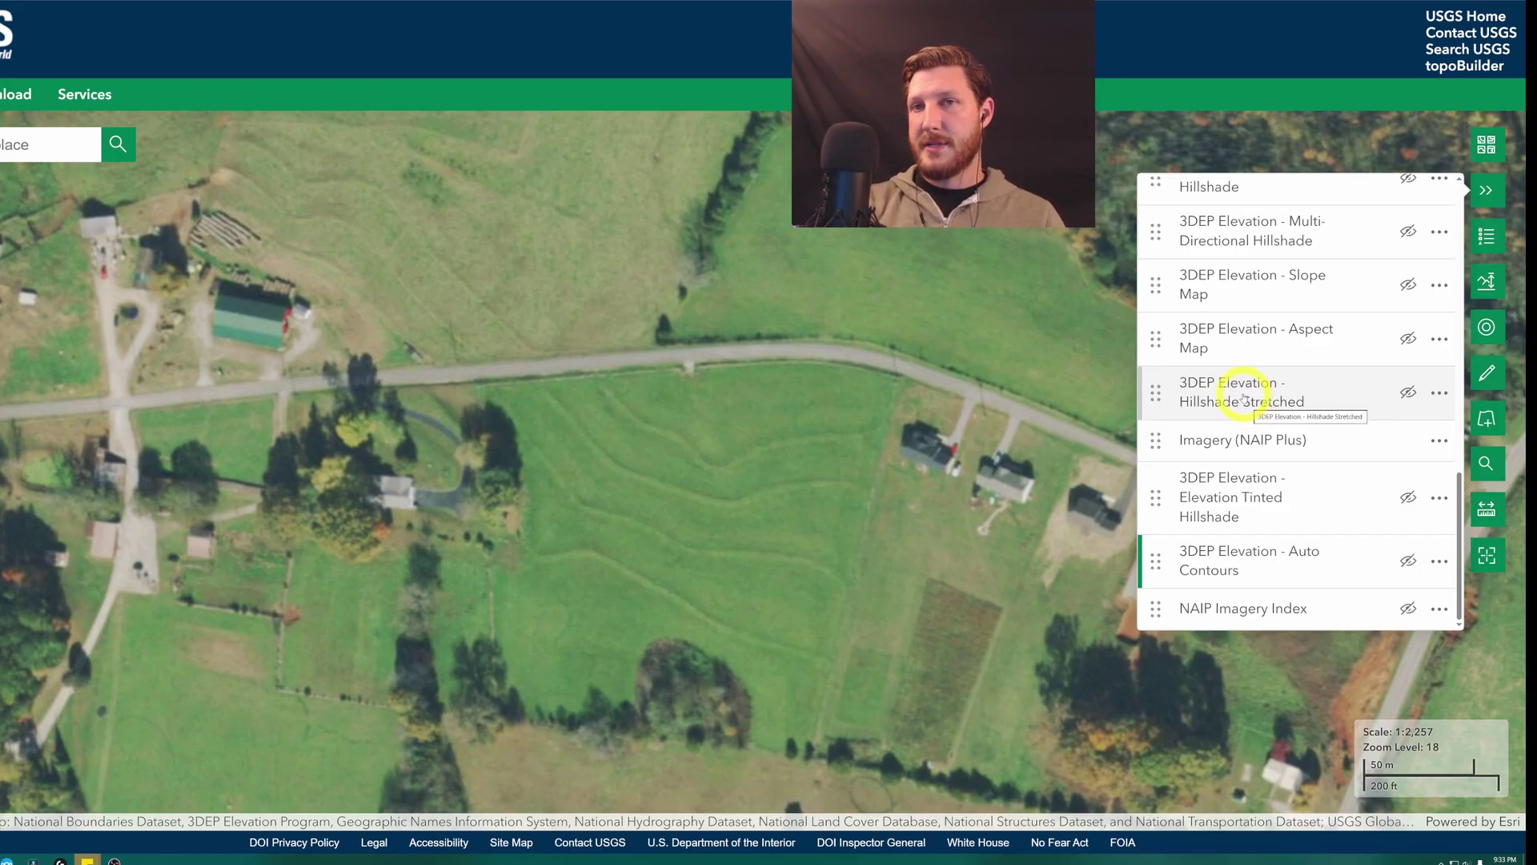
left_click_drag(1156, 393, 1169, 497)
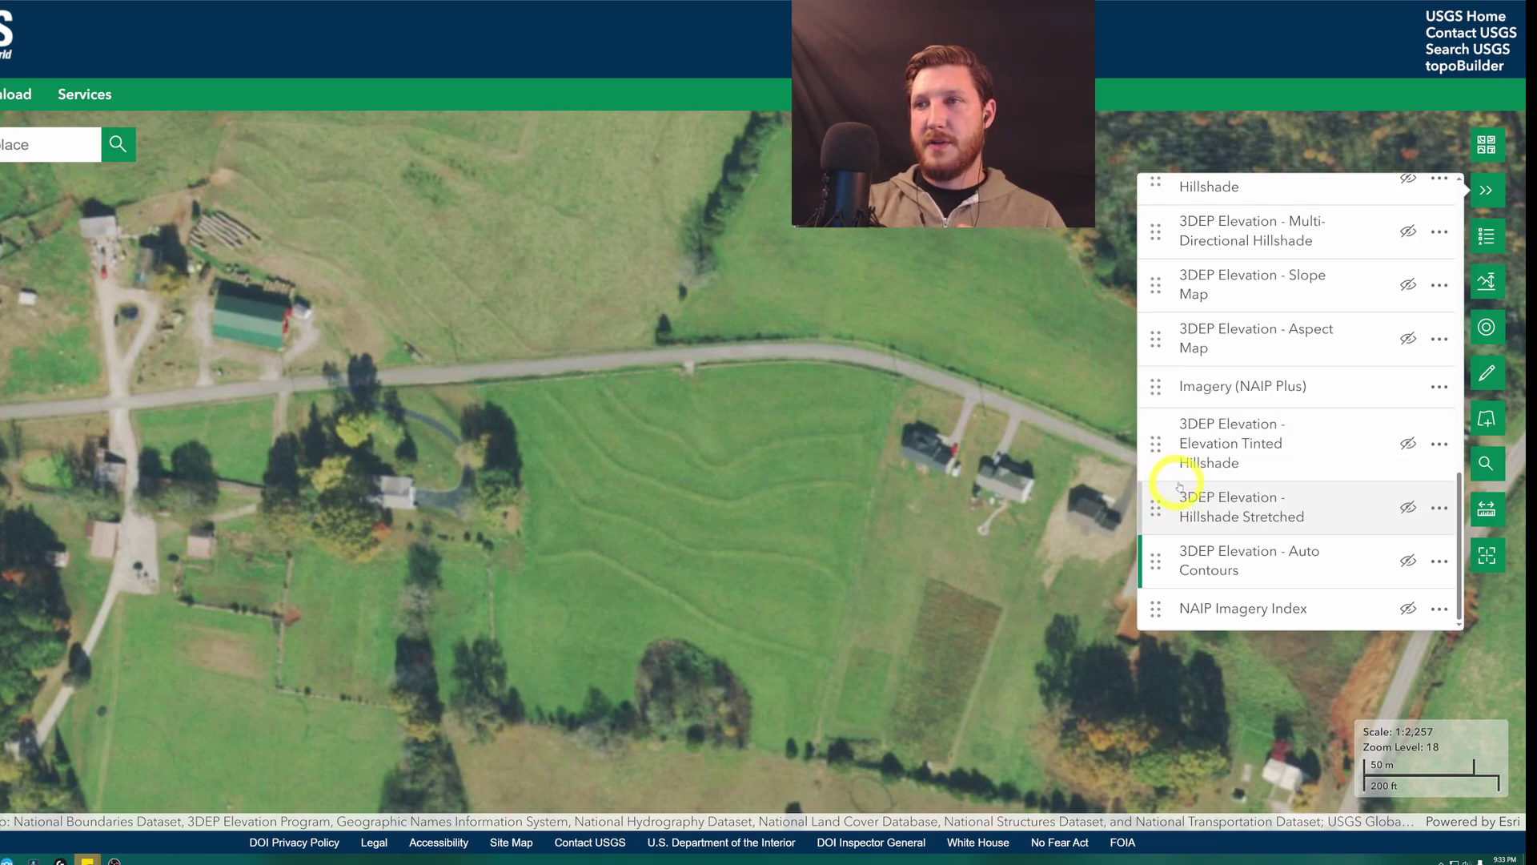
left_click(1395, 506)
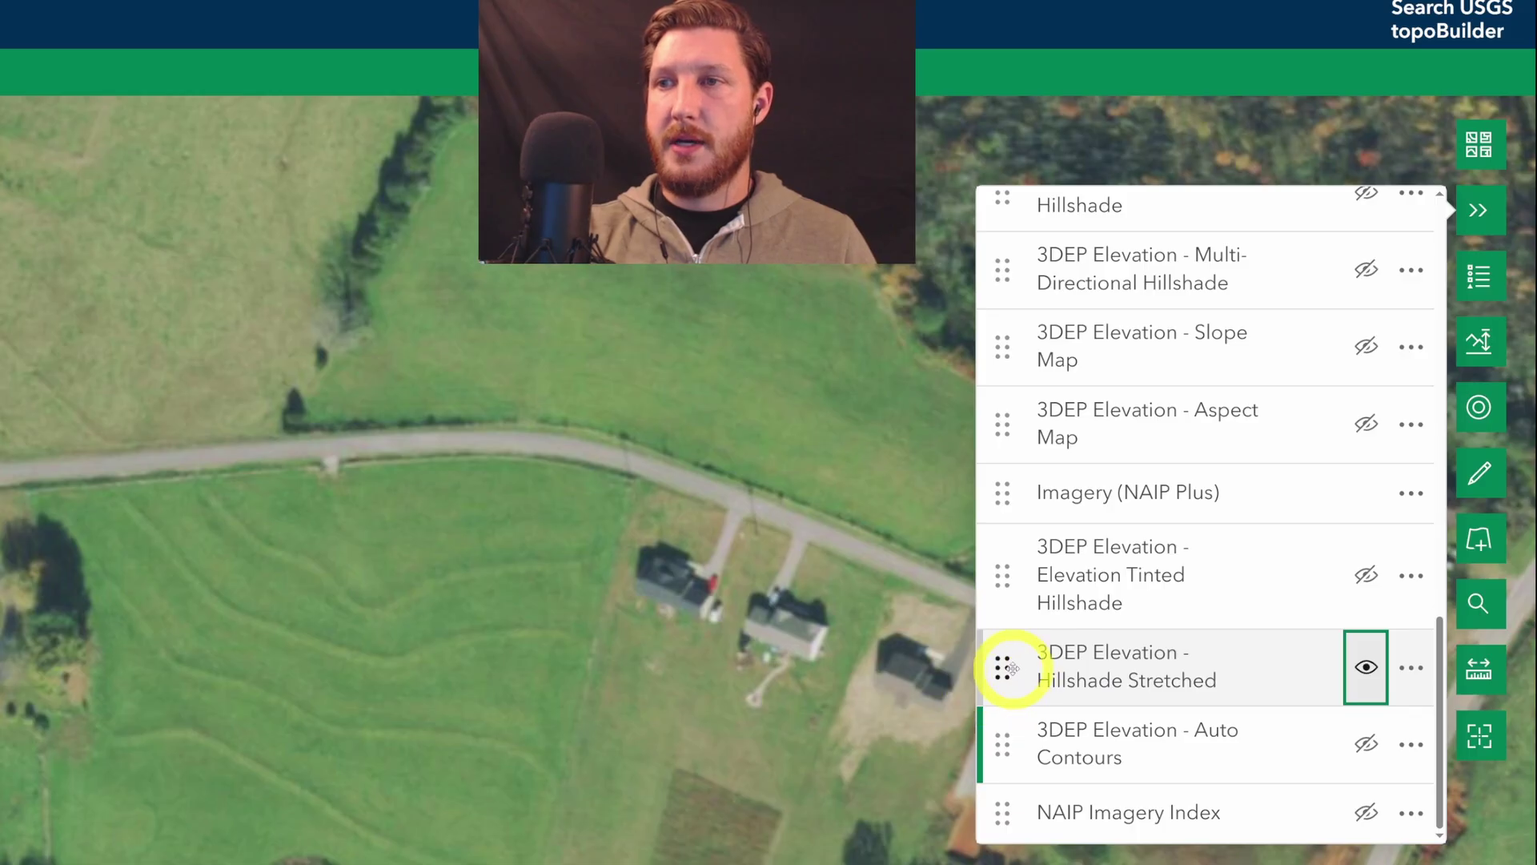
left_click_drag(1003, 675, 993, 506)
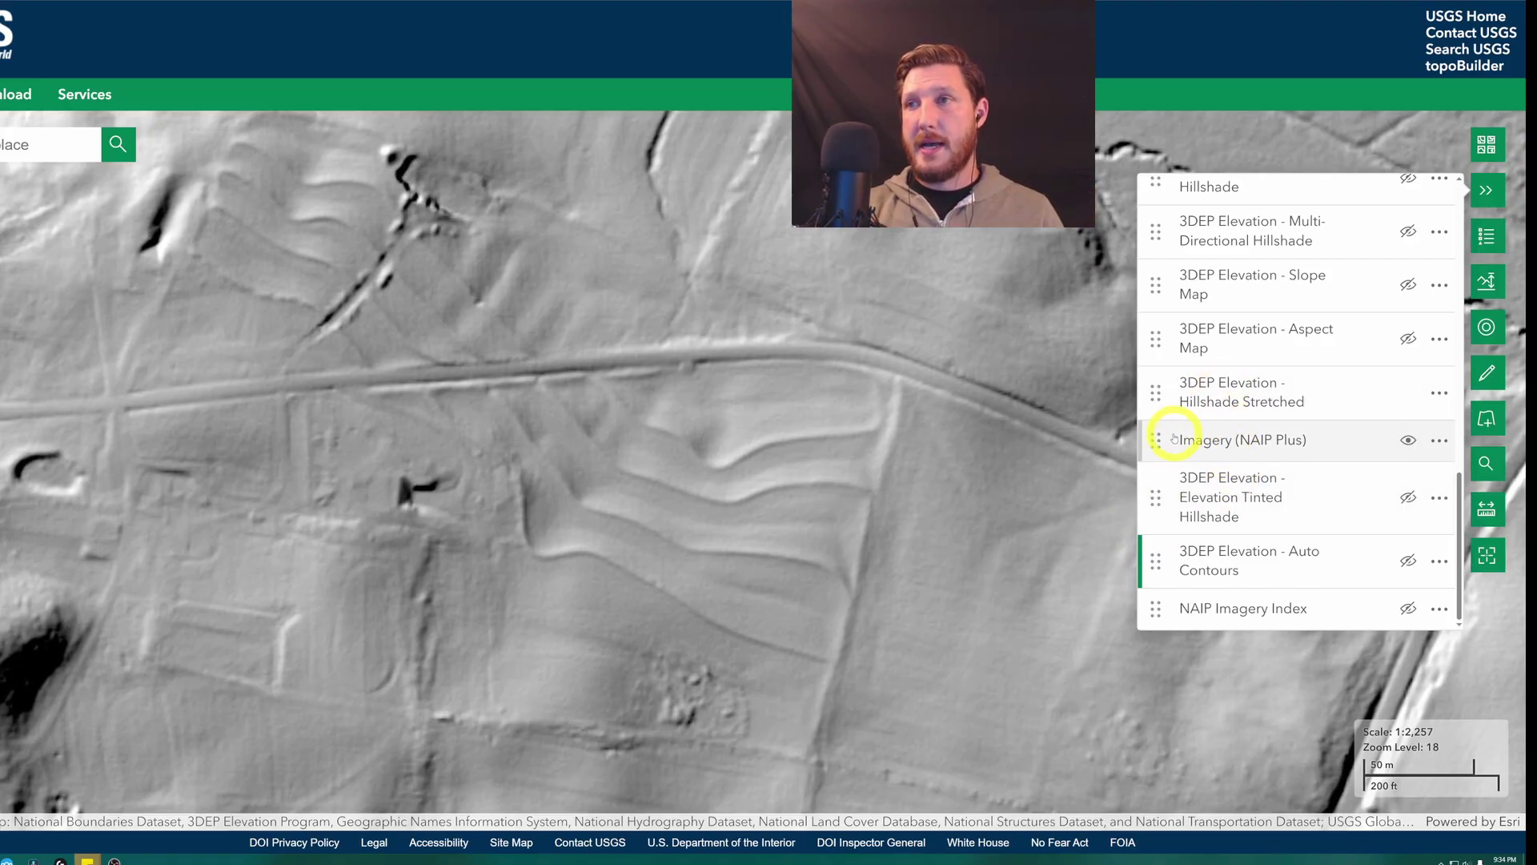
Set the opacity of the 3DEP Elevation - Hillshade Stretched layer to 70.
left_click(1439, 392)
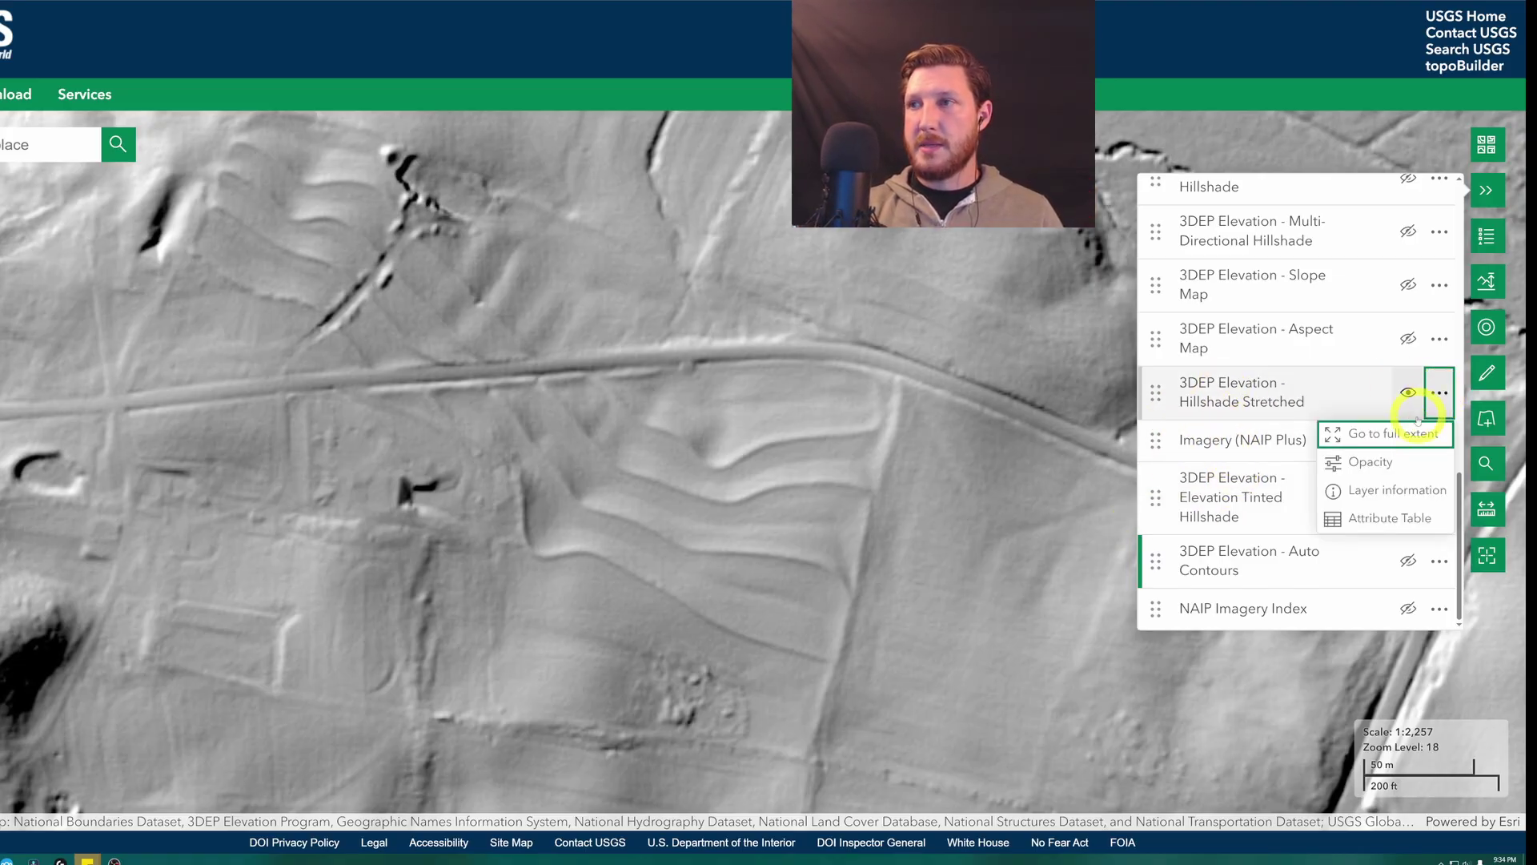
left_click(1339, 463)
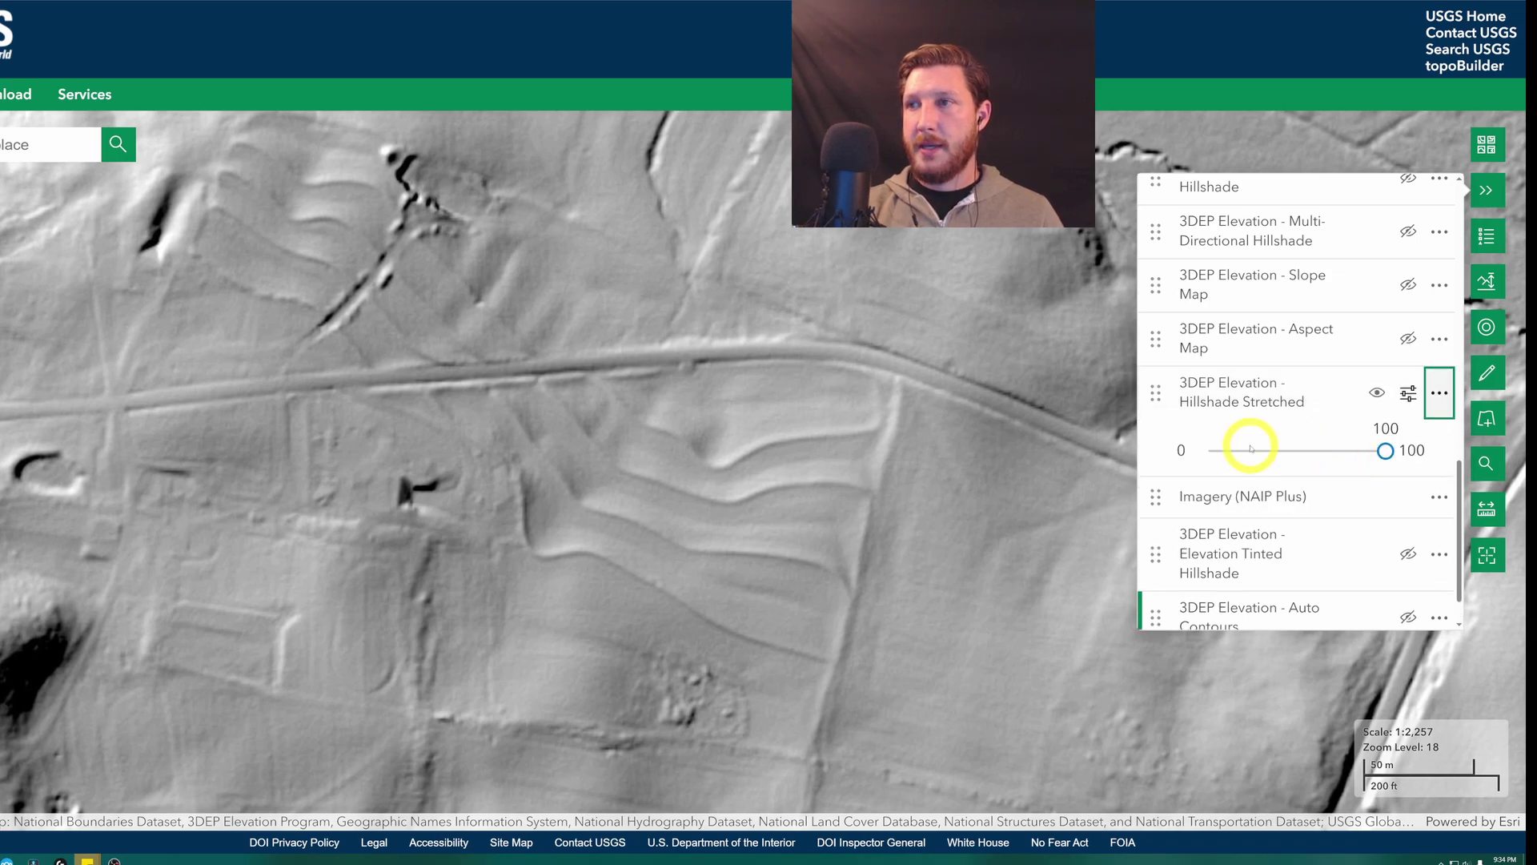
left_click_drag(1374, 450, 1332, 451)
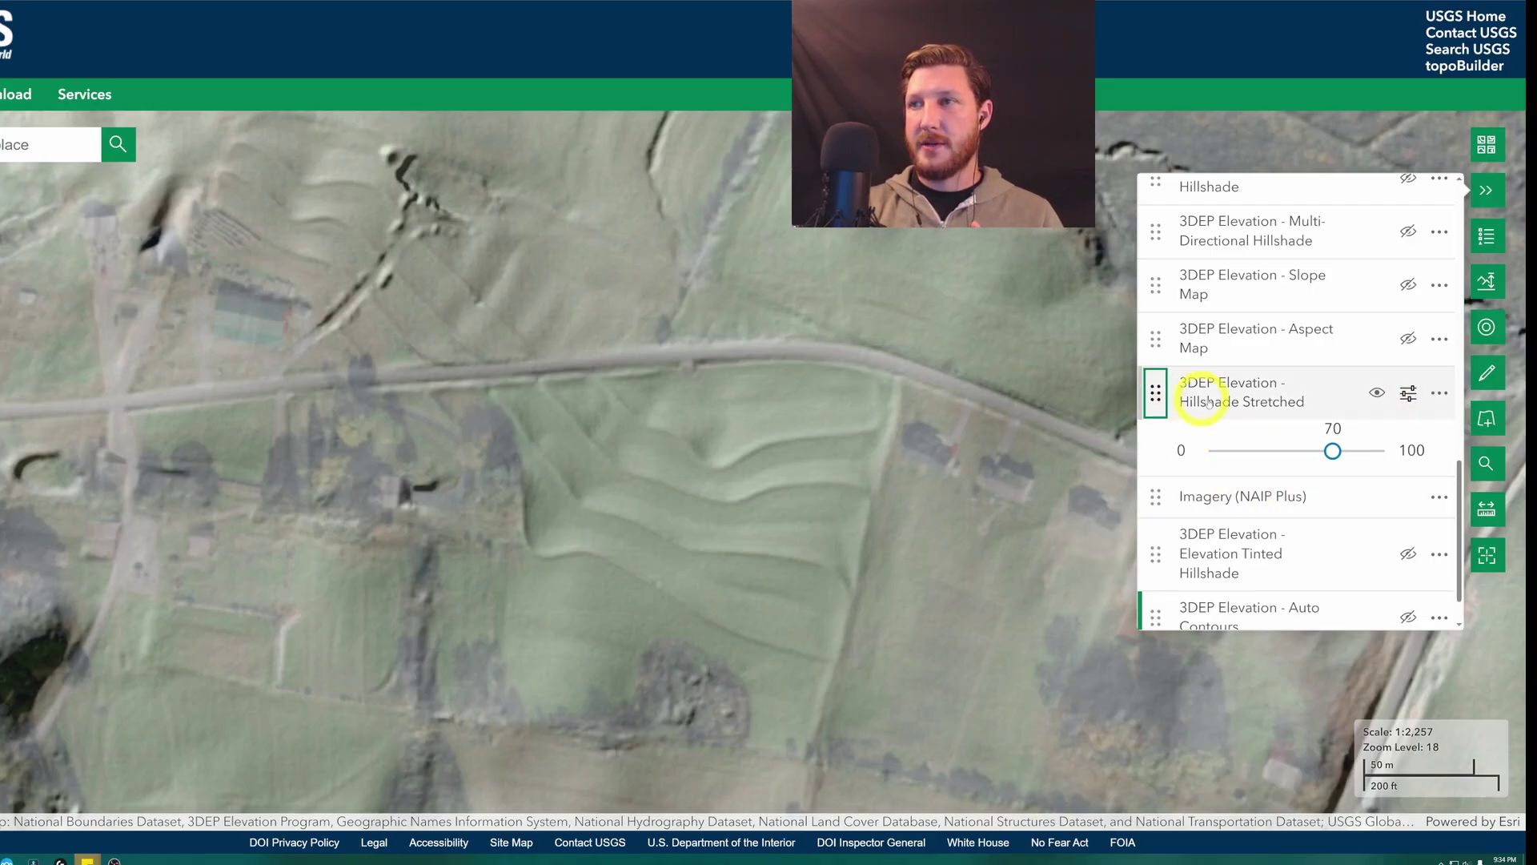
Compare the terraced field with the Hillshade Stretched layer hidden and shown again, and set that layer's opacity to 52.
left_click(1439, 394)
left_click(1439, 393)
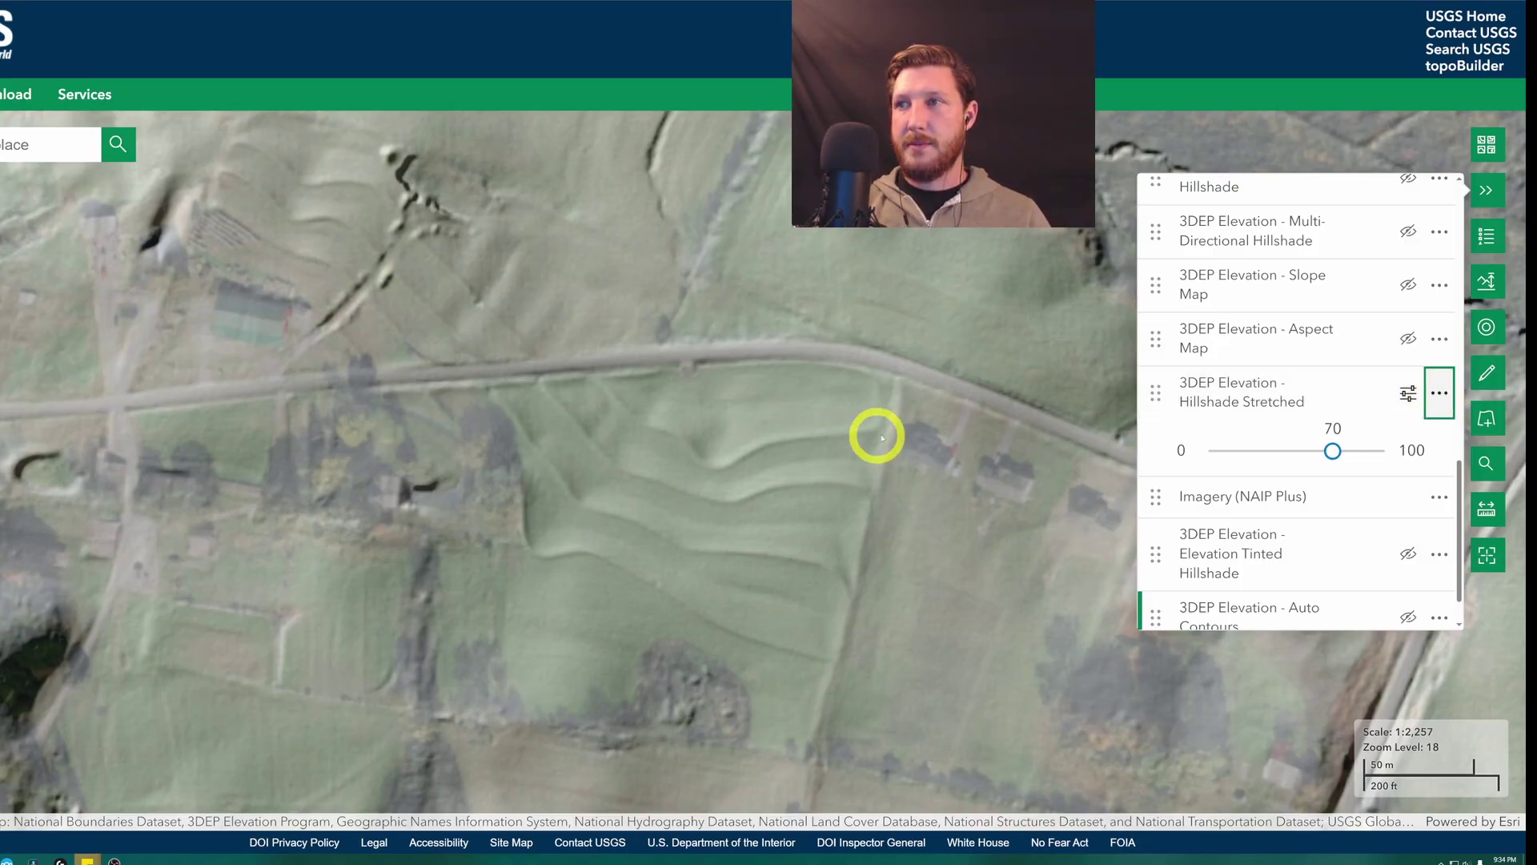
left_click(1377, 393)
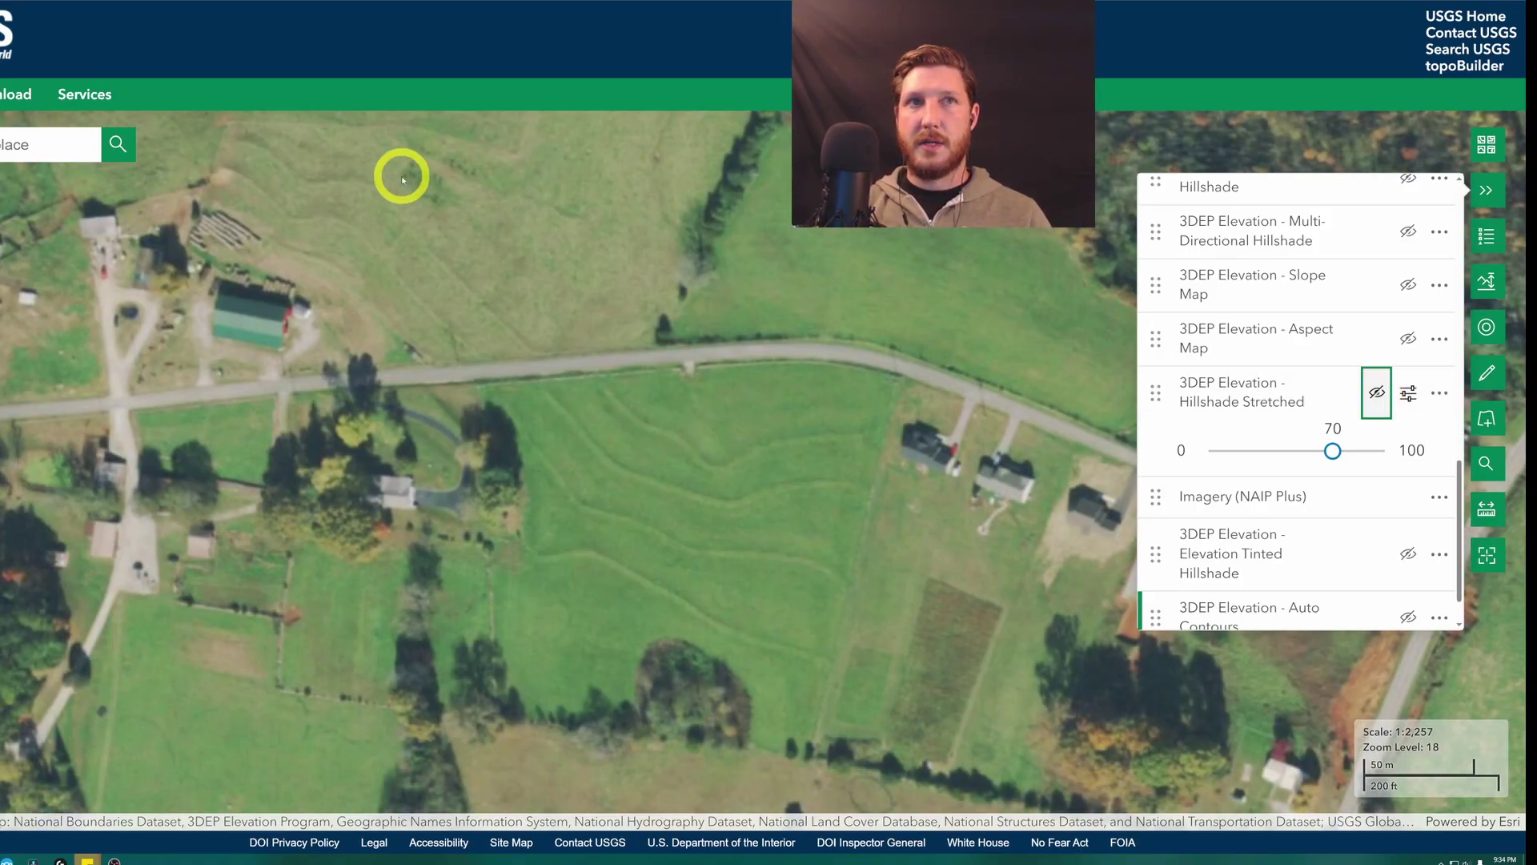
left_click_drag(398, 172, 436, 274)
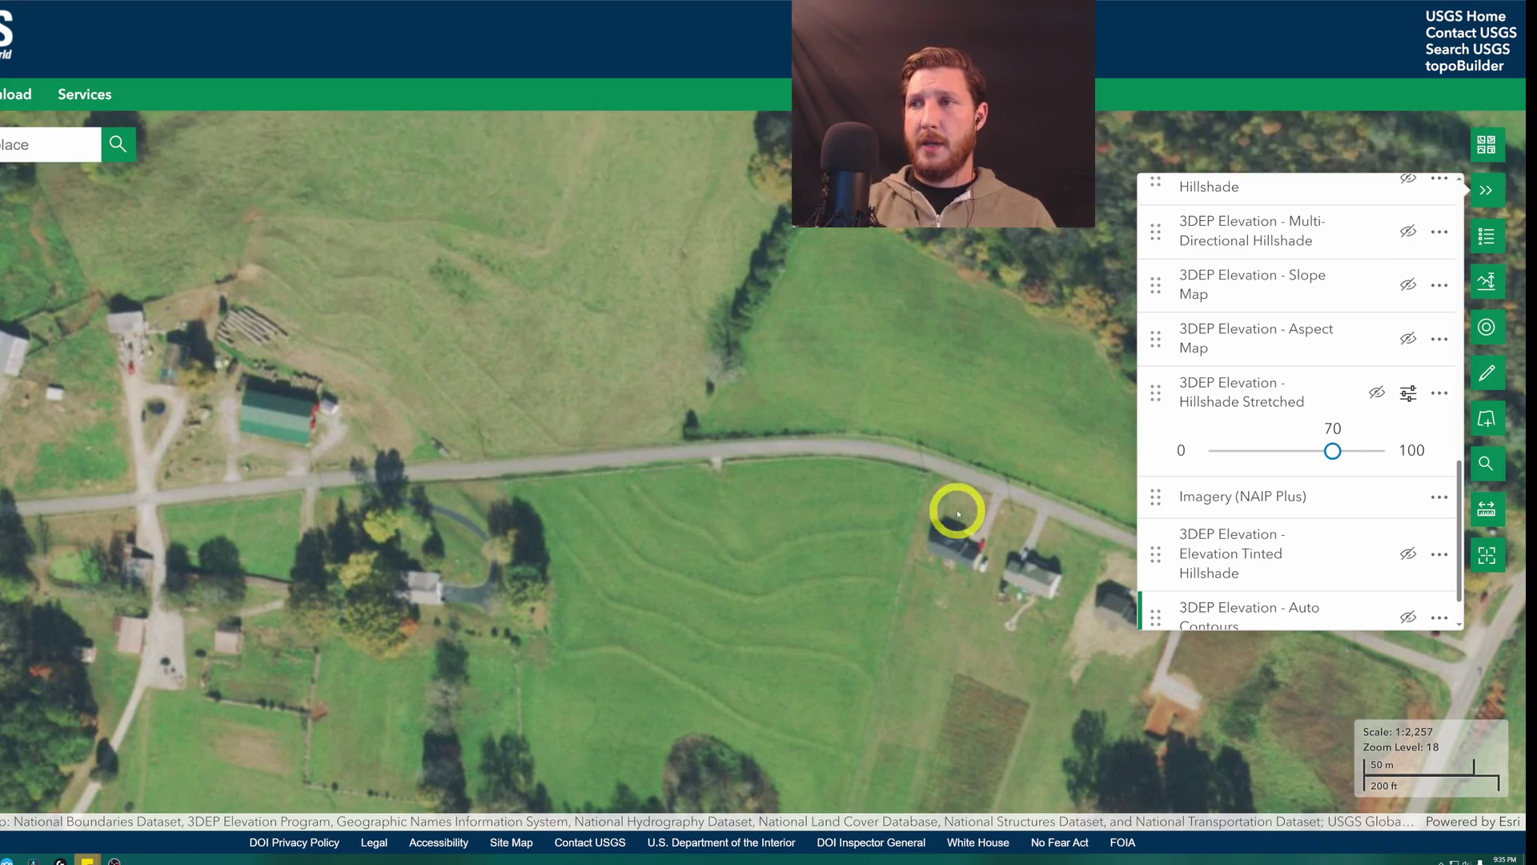
left_click(1377, 392)
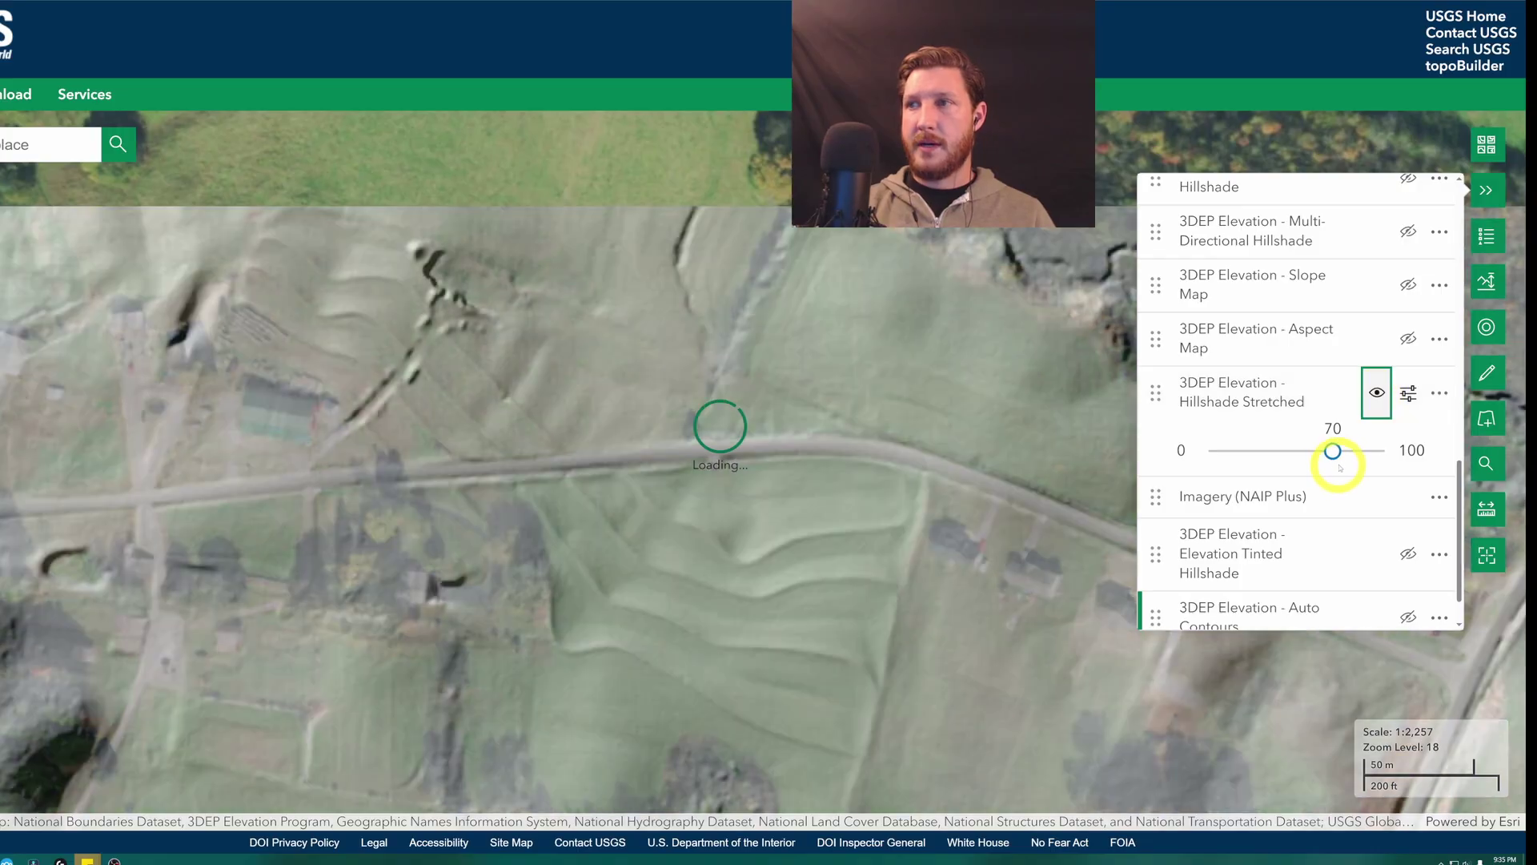
left_click_drag(1331, 450, 1301, 451)
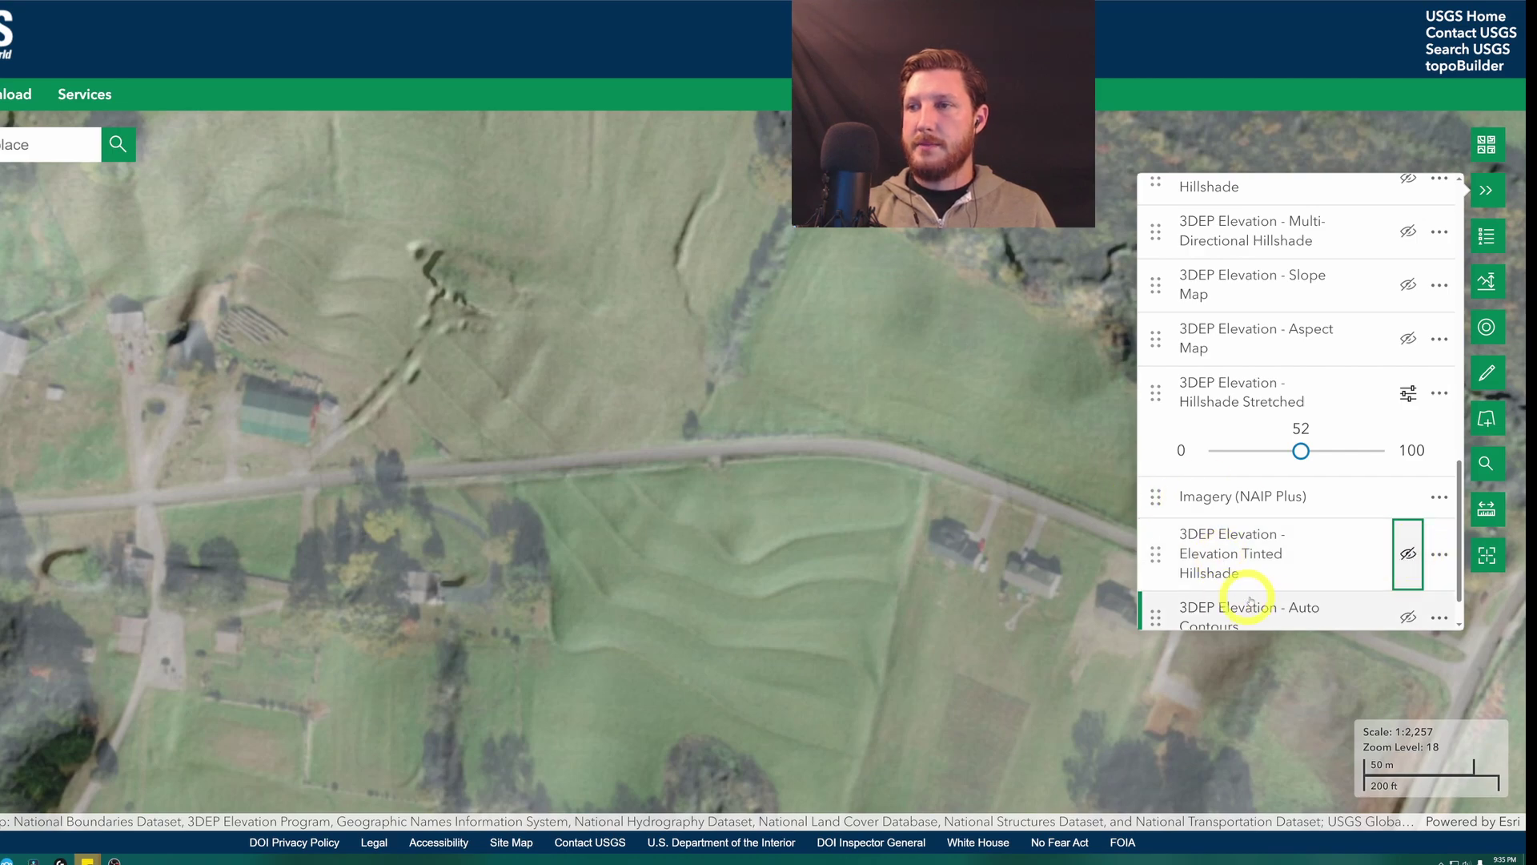
Turn on the 3DEP Elevation - Auto Contours layer and place it directly above Hillshade Stretched.
left_click_drag(1155, 617, 1153, 536)
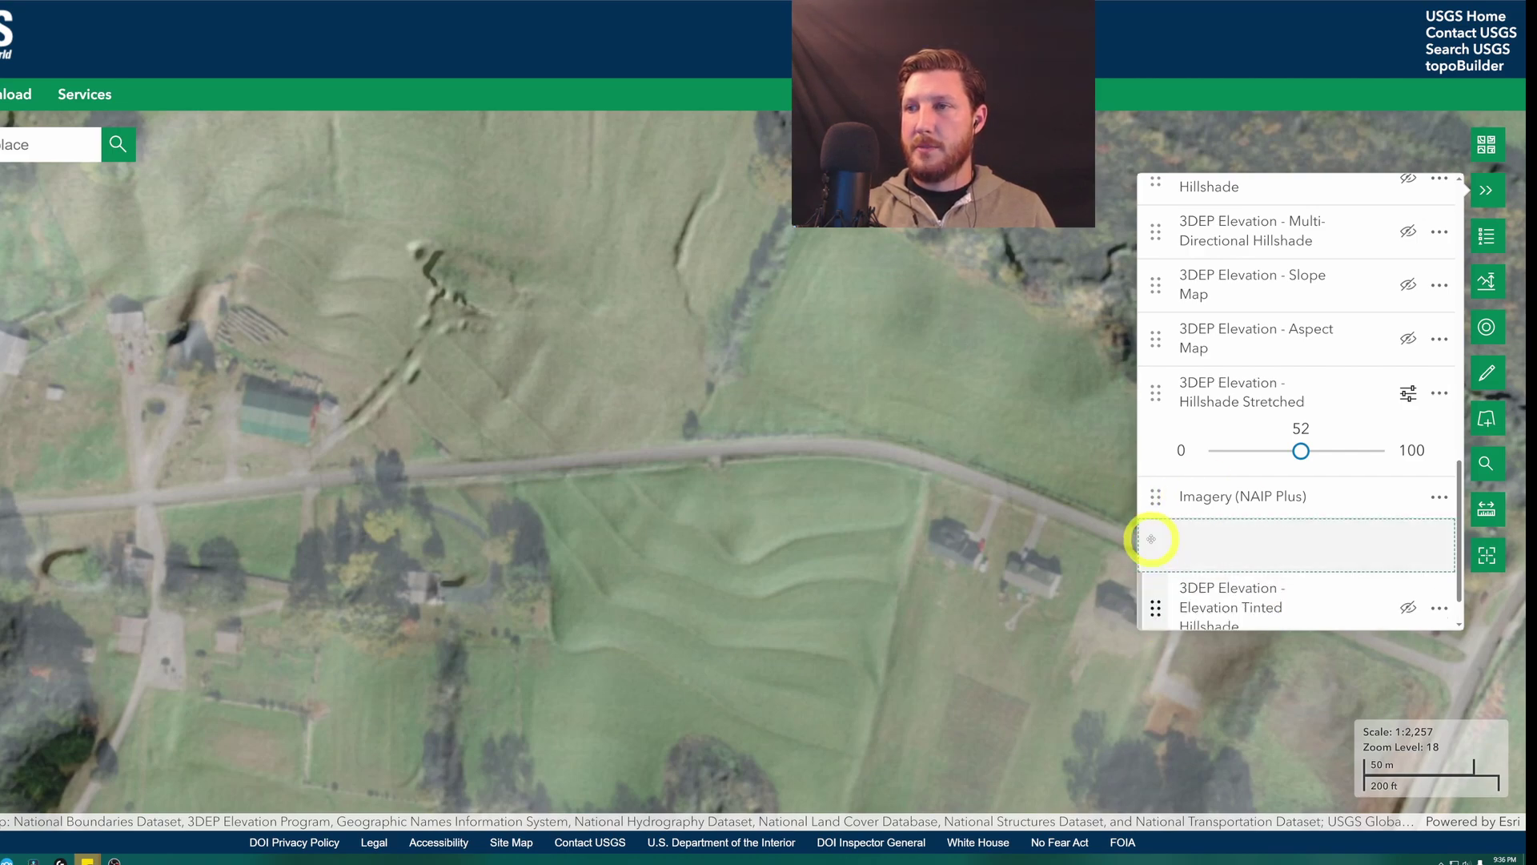
left_click(1408, 543)
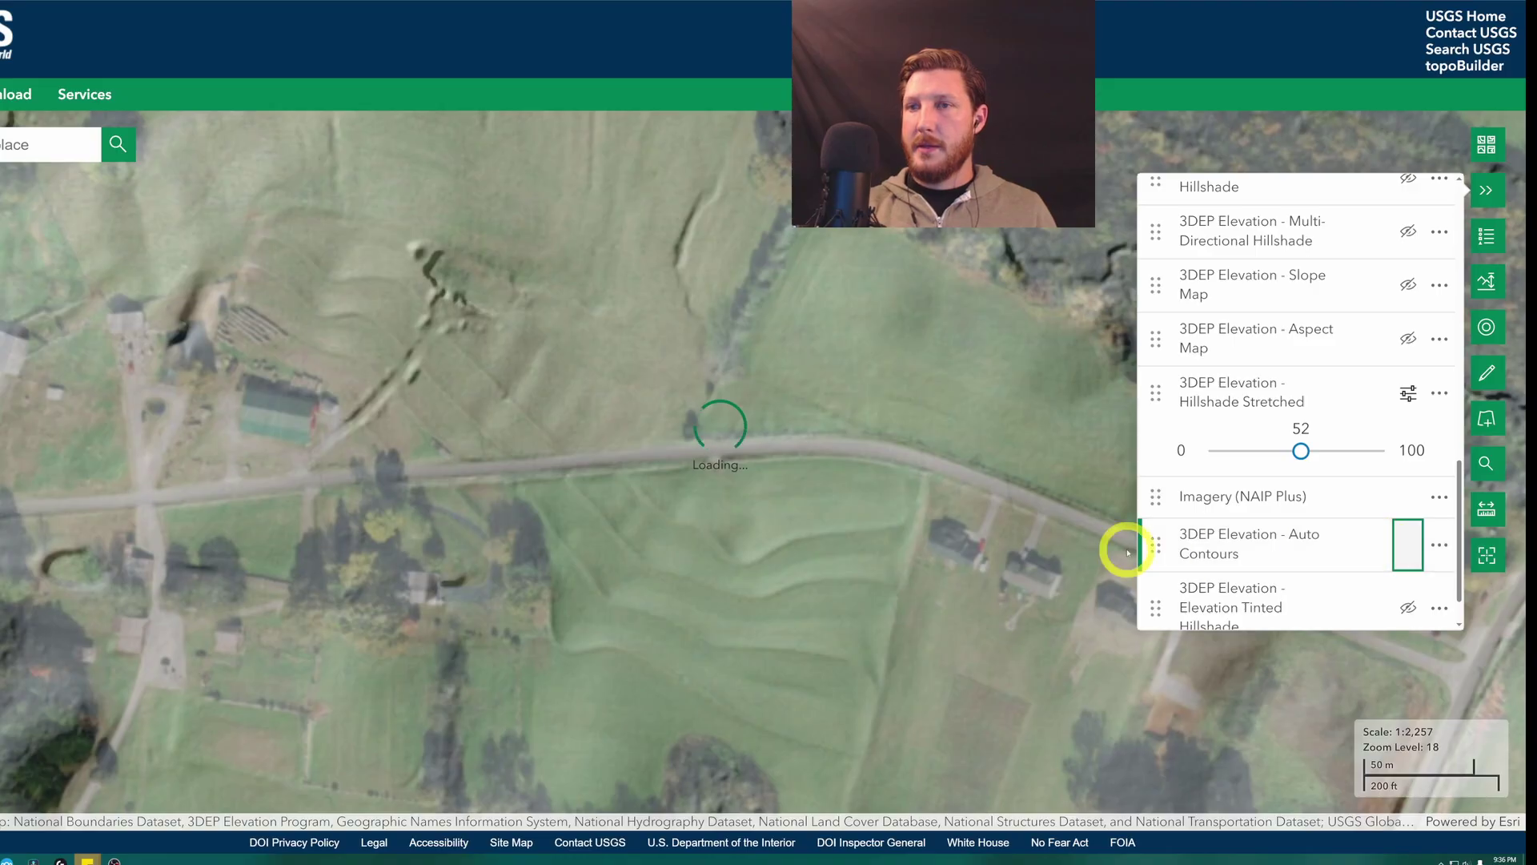
mouse_move(1156, 544)
left_mouse_down()
mouse_move(1156, 387)
mouse_move(1191, 400)
left_mouse_up()
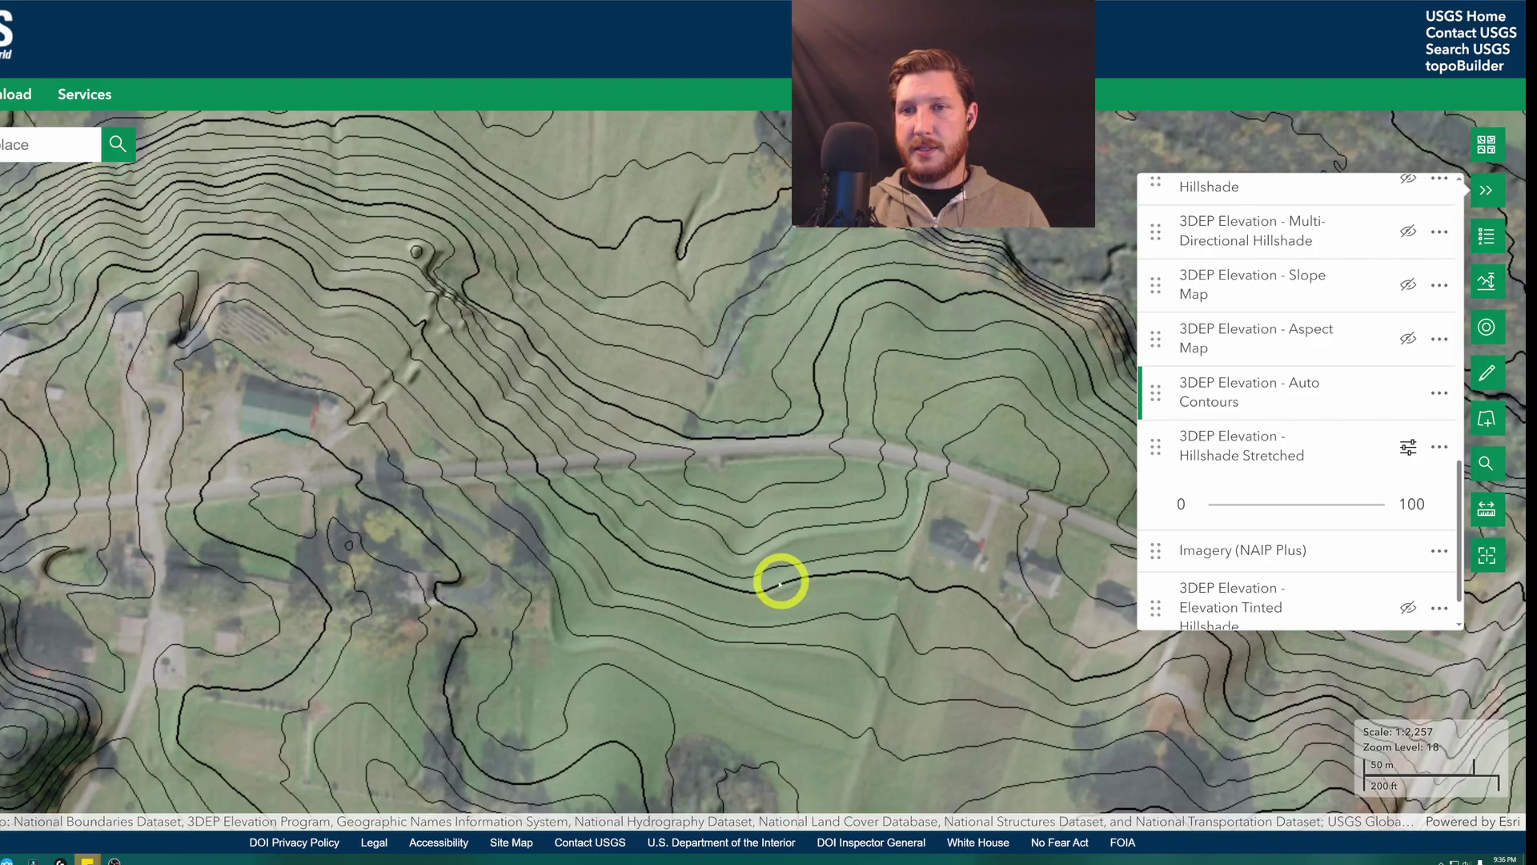
Examine the contour lines across the terraced field and hide the 3DEP Elevation - Auto Contours layer.
scroll(773, 576, "up", 1)
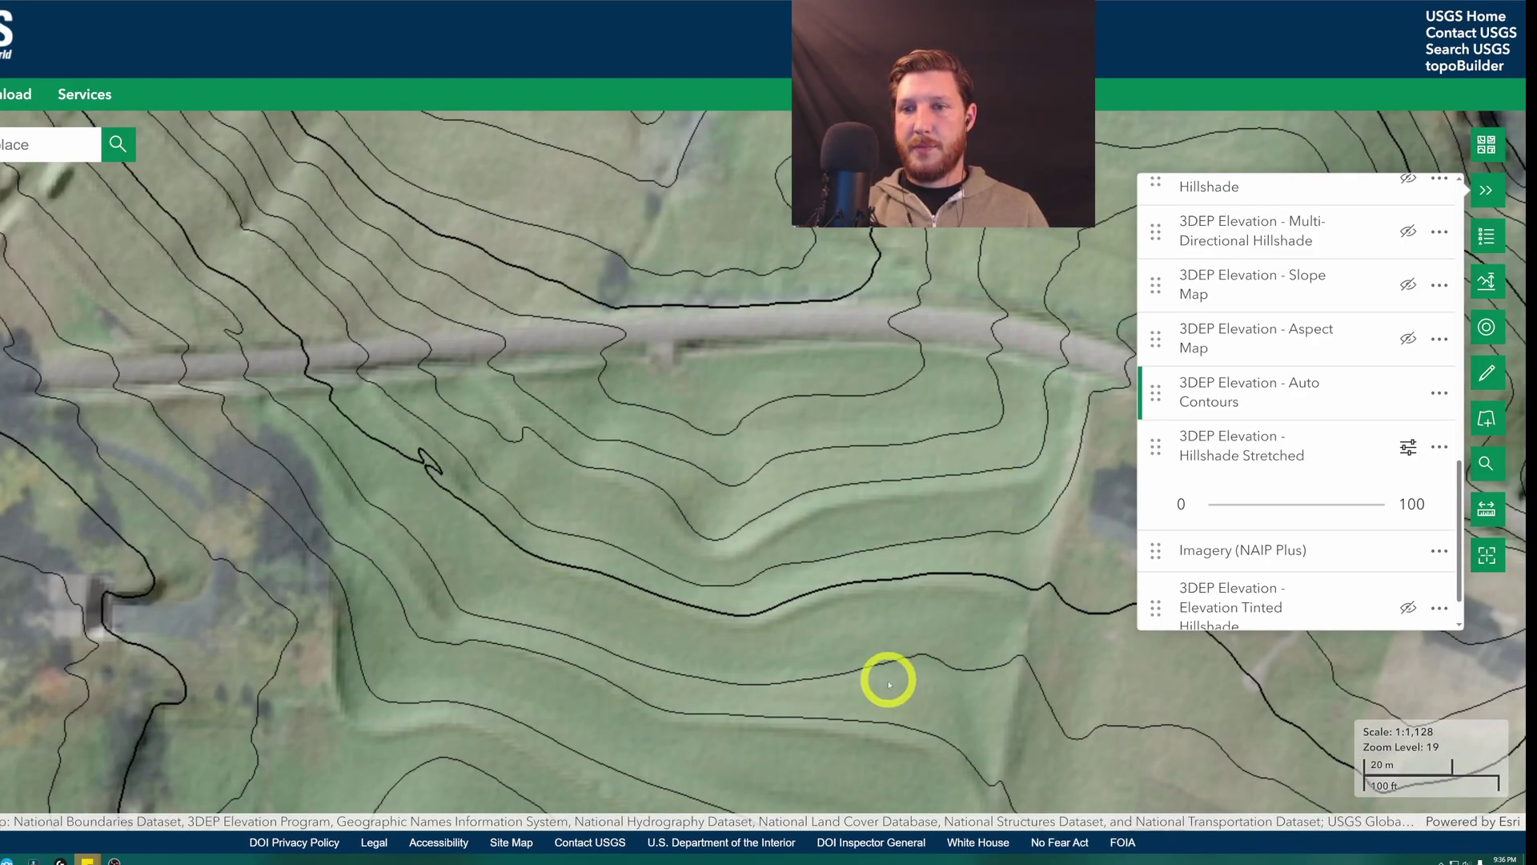
scroll(641, 414, "down", 1)
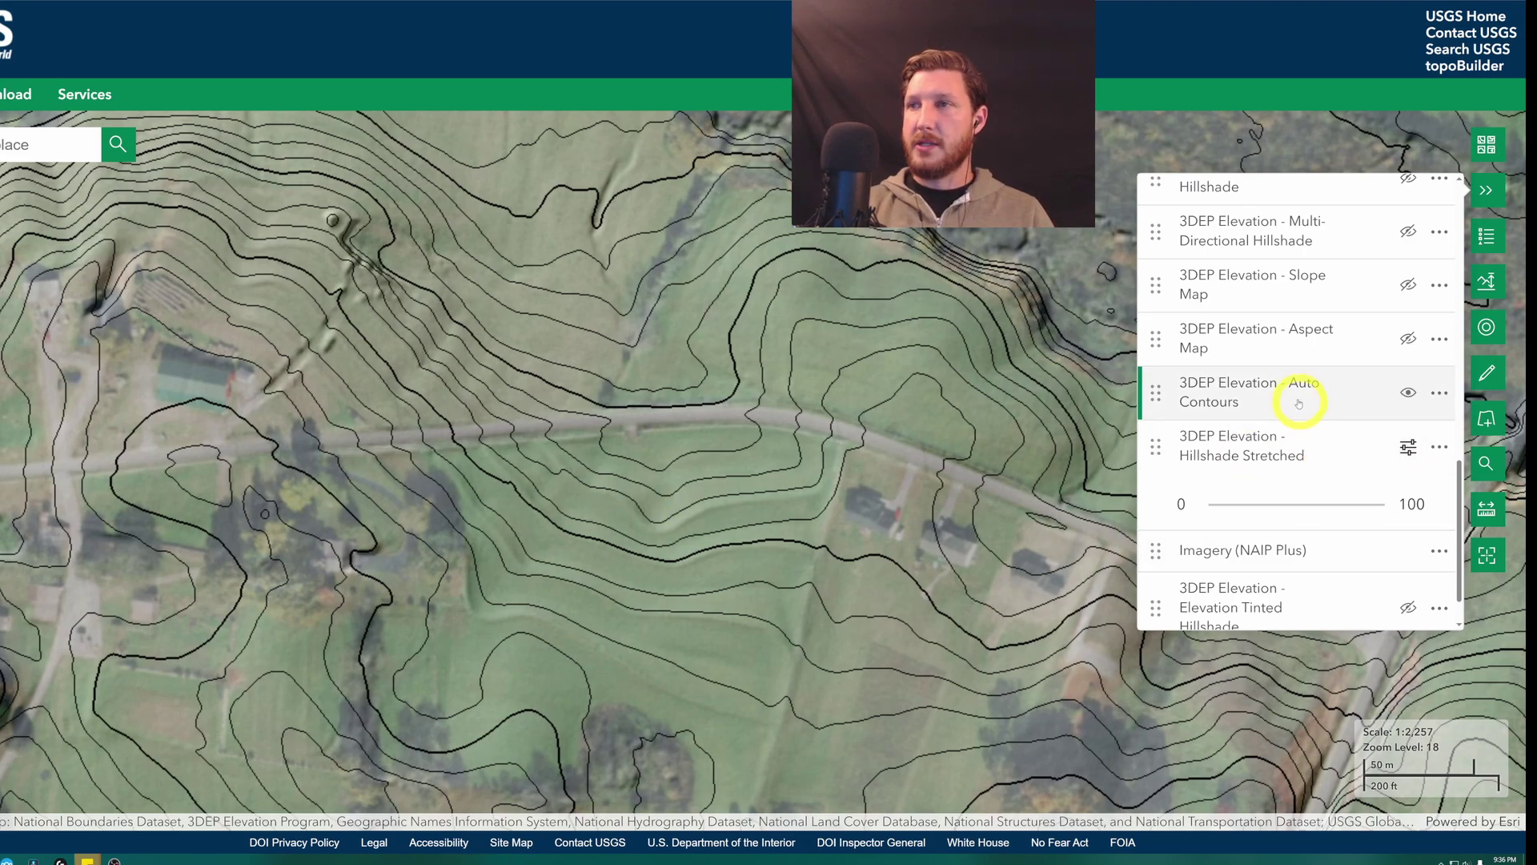
left_click(1408, 392)
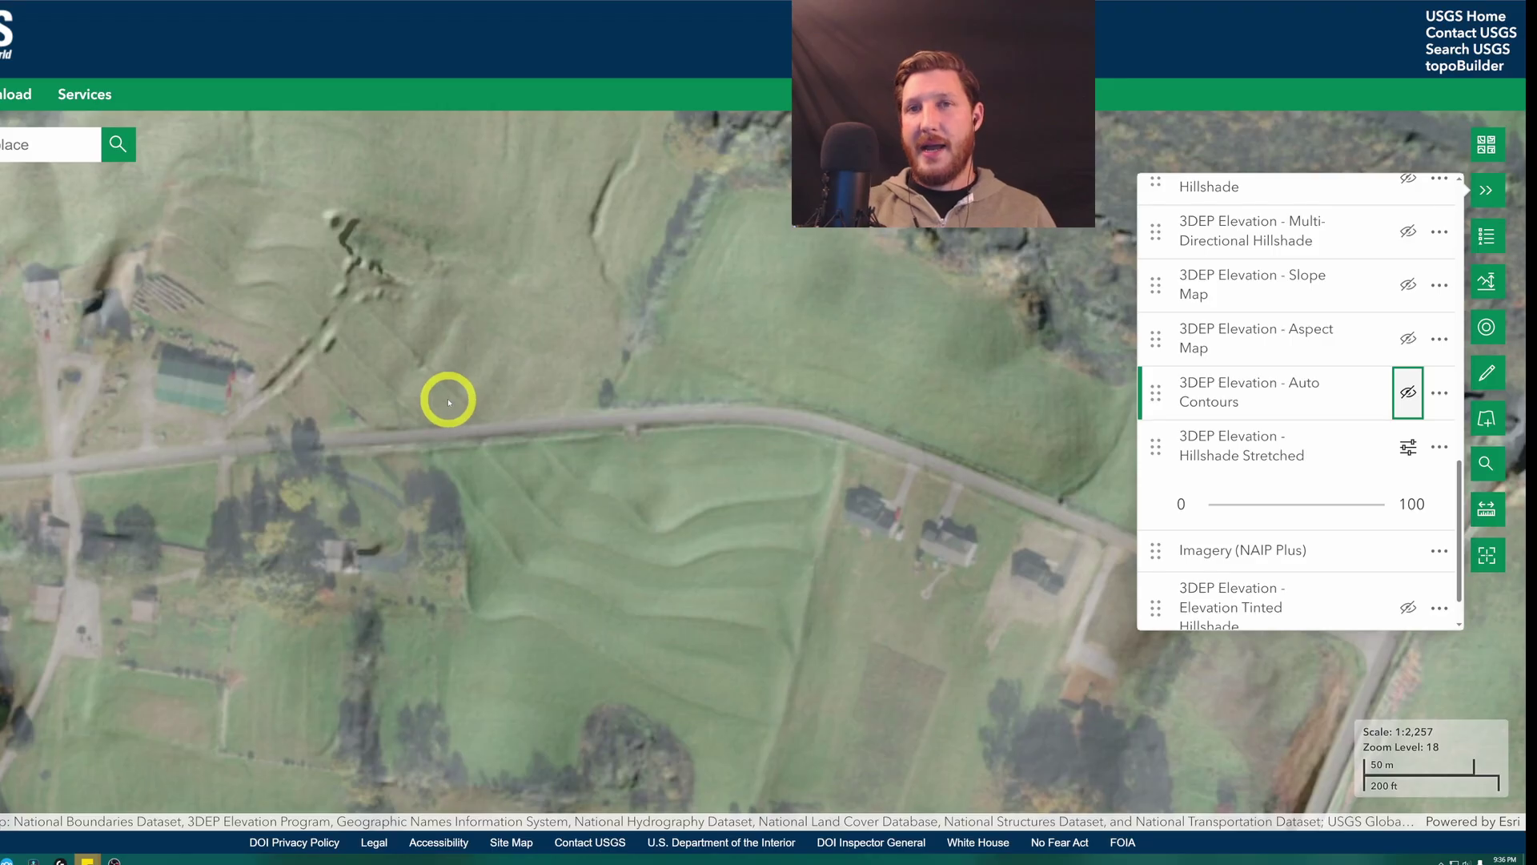
Inspect the gully north of the road, collapse the Hillshade Stretched opacity slider and hide that layer.
left_click_drag(392, 367, 514, 384)
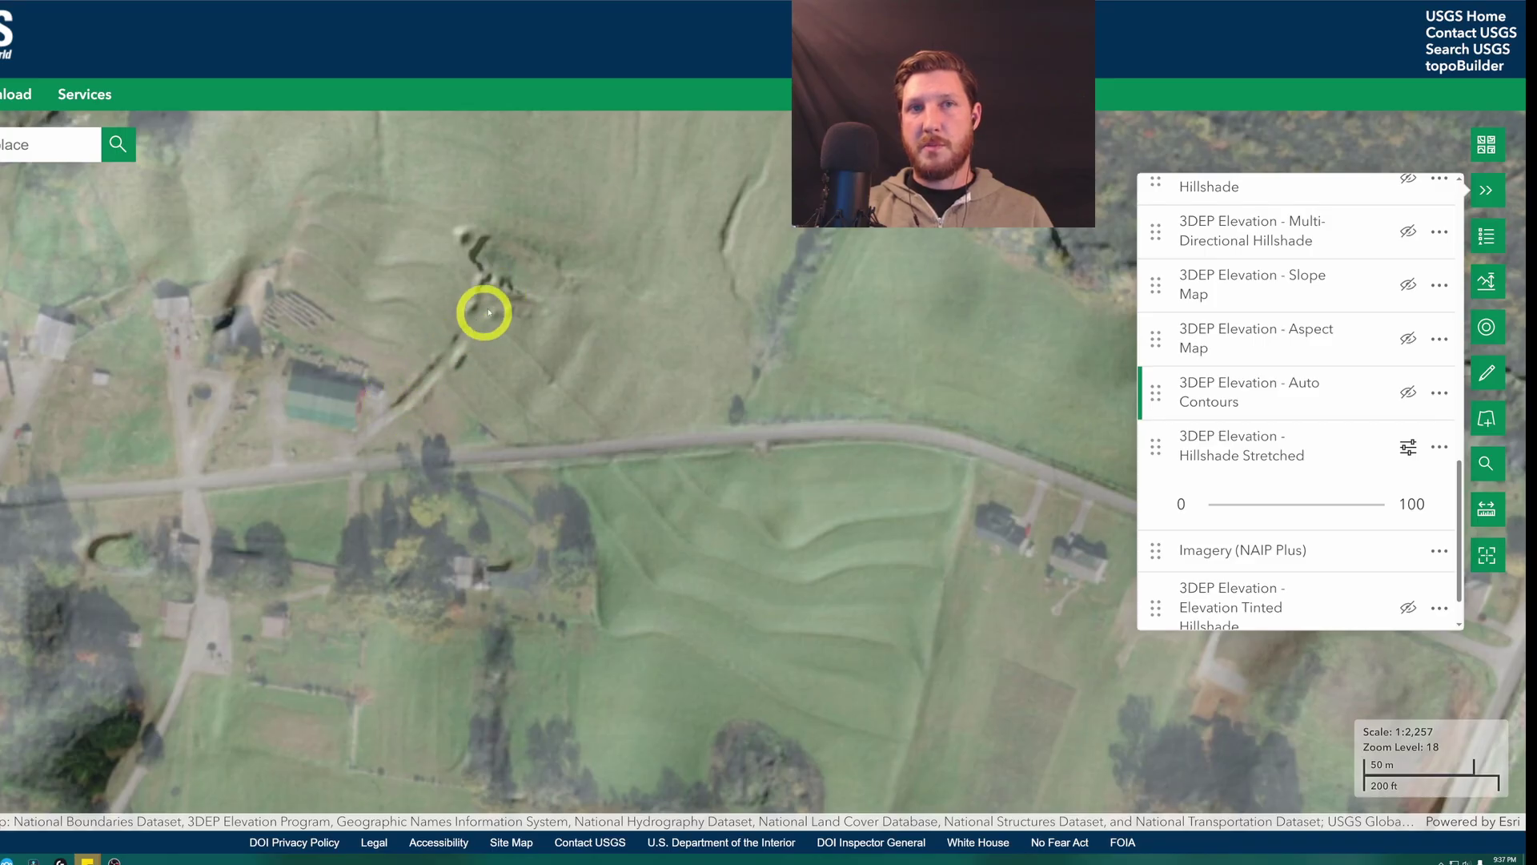
mouse_move(1243, 463)
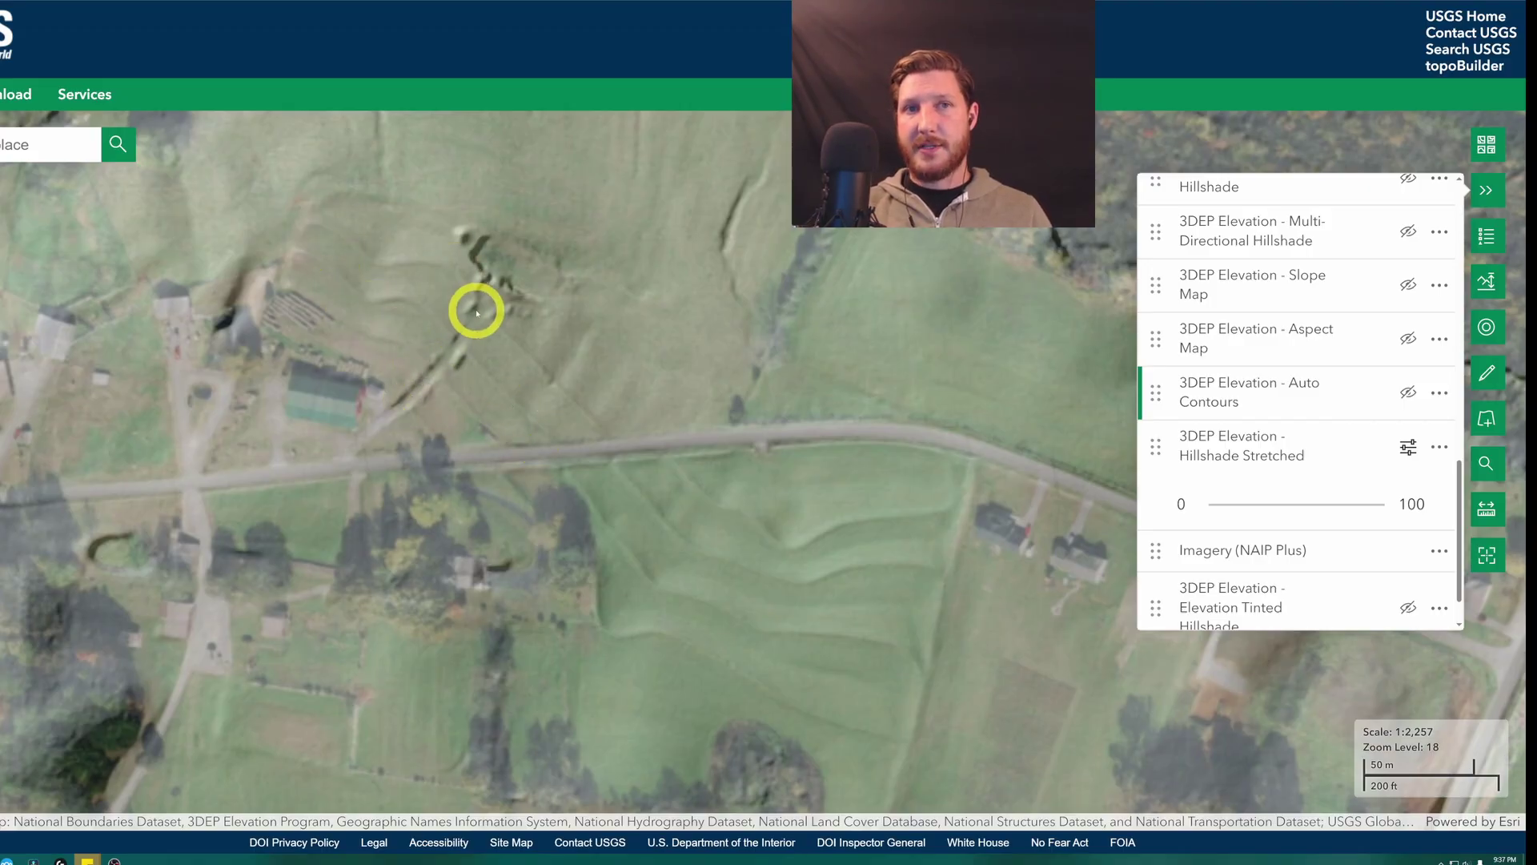
left_click(1408, 446)
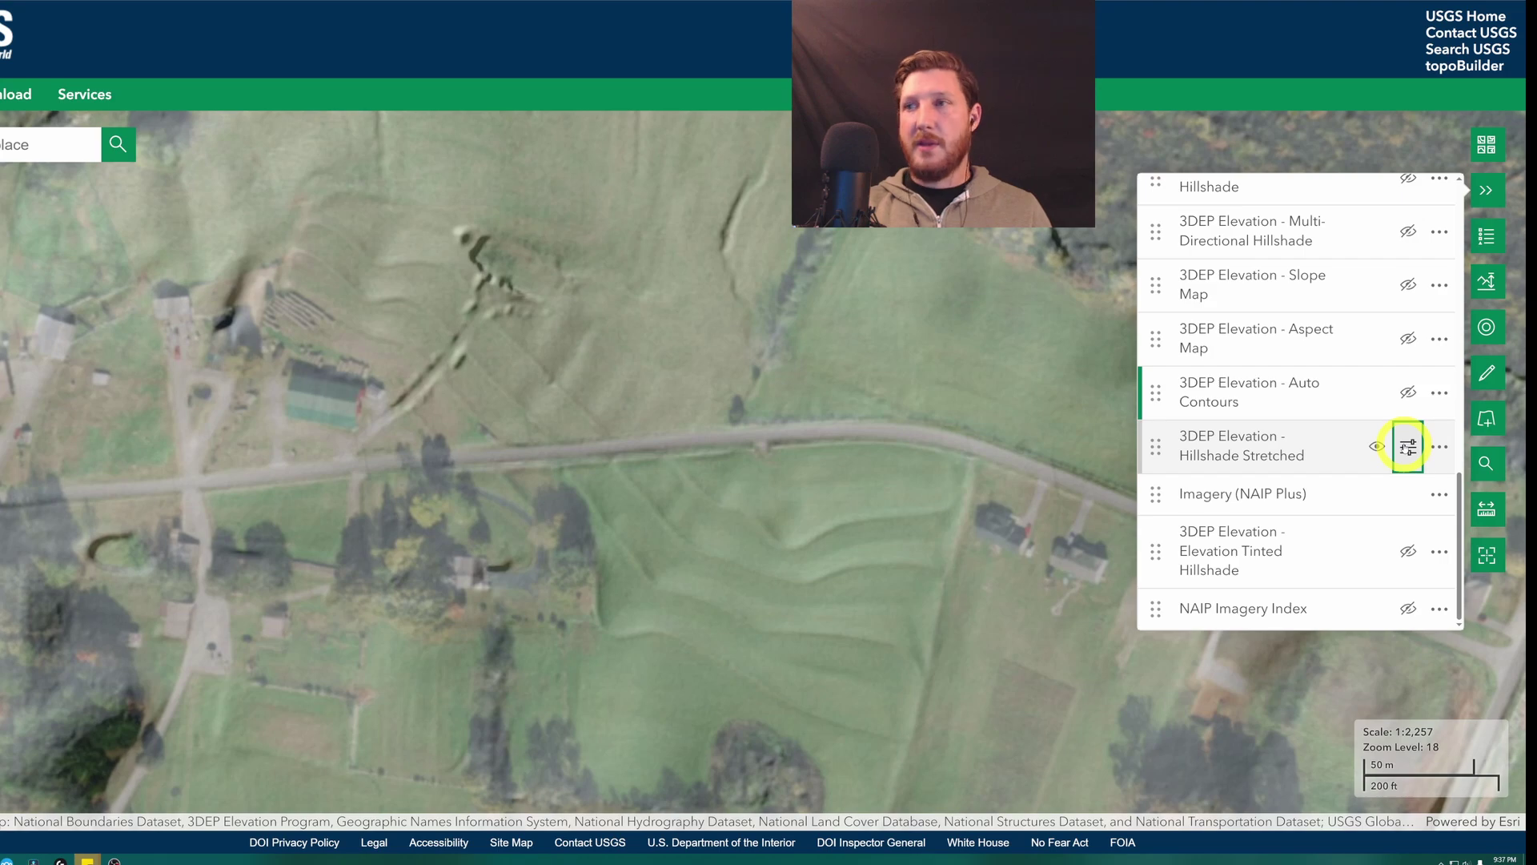
left_click(1408, 446)
left_click(1377, 446)
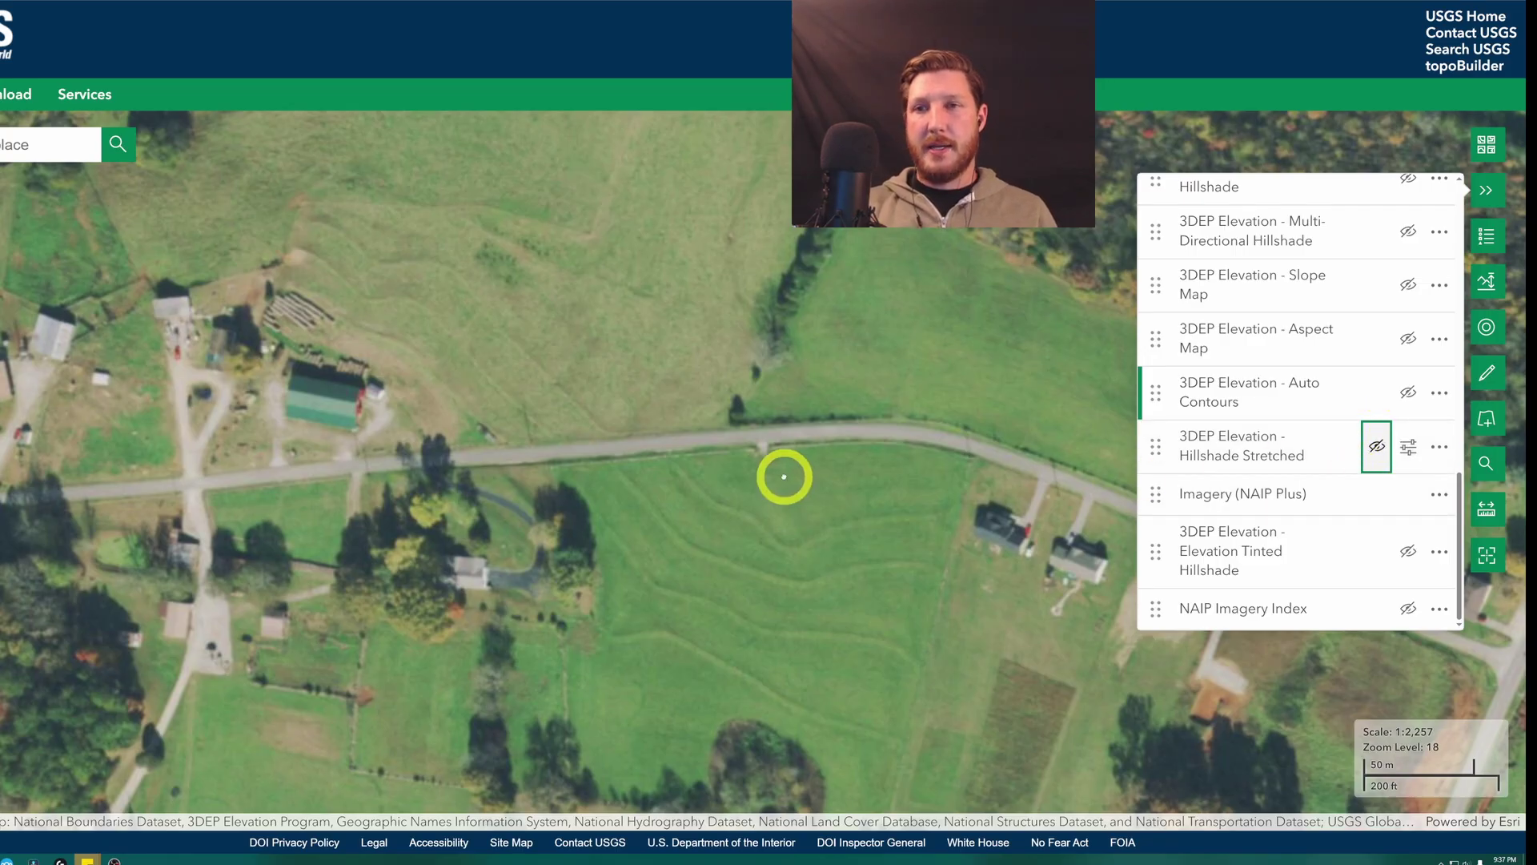
Examine the creek and farmland south of the terraced field at a wider scale with the hillshade over the imagery.
scroll(783, 473, "down", 1)
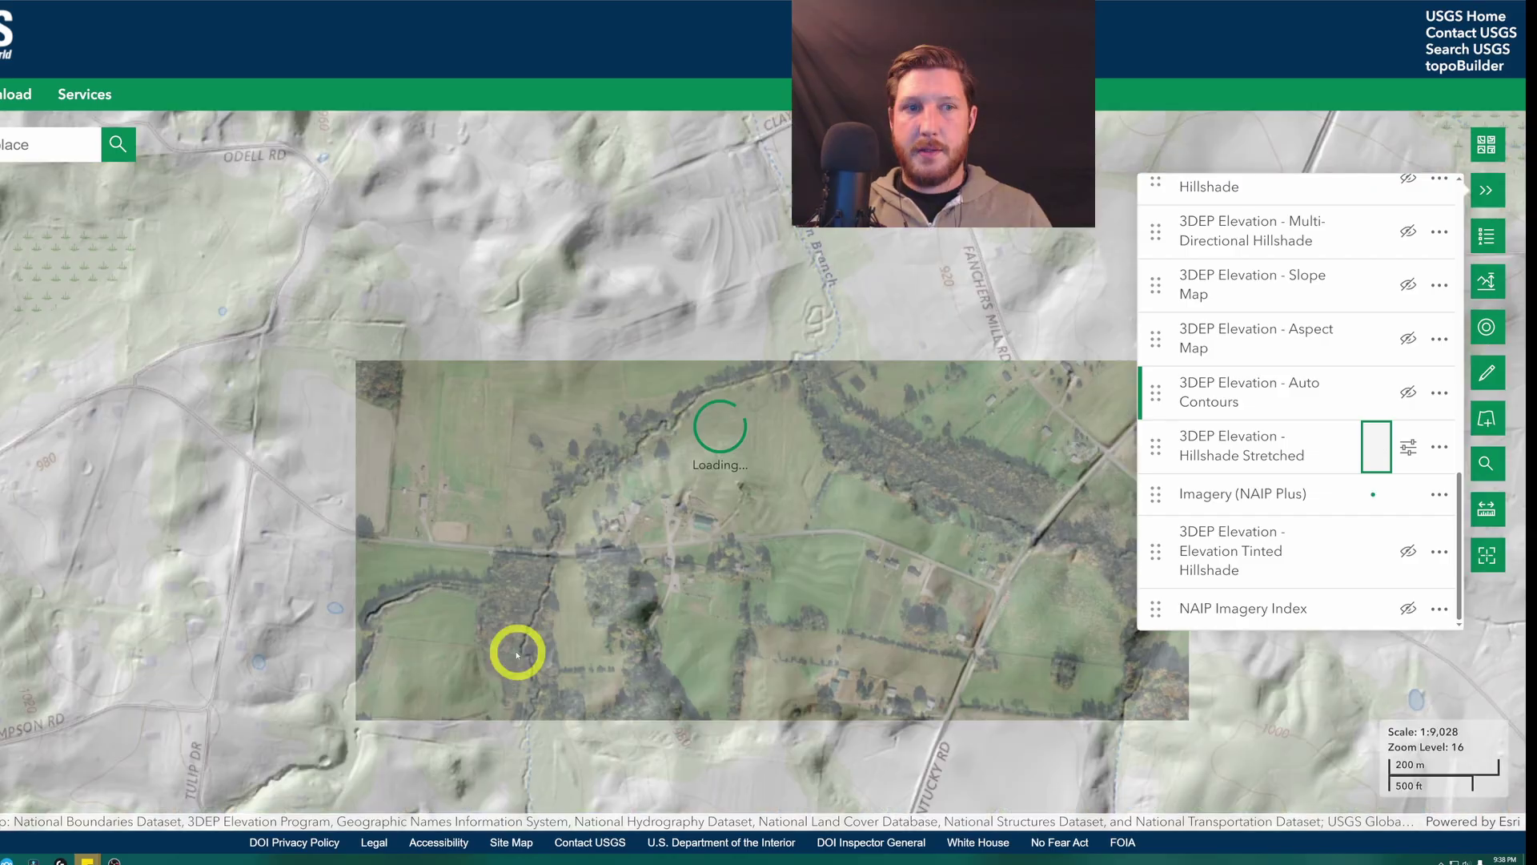
left_click_drag(494, 628, 566, 457)
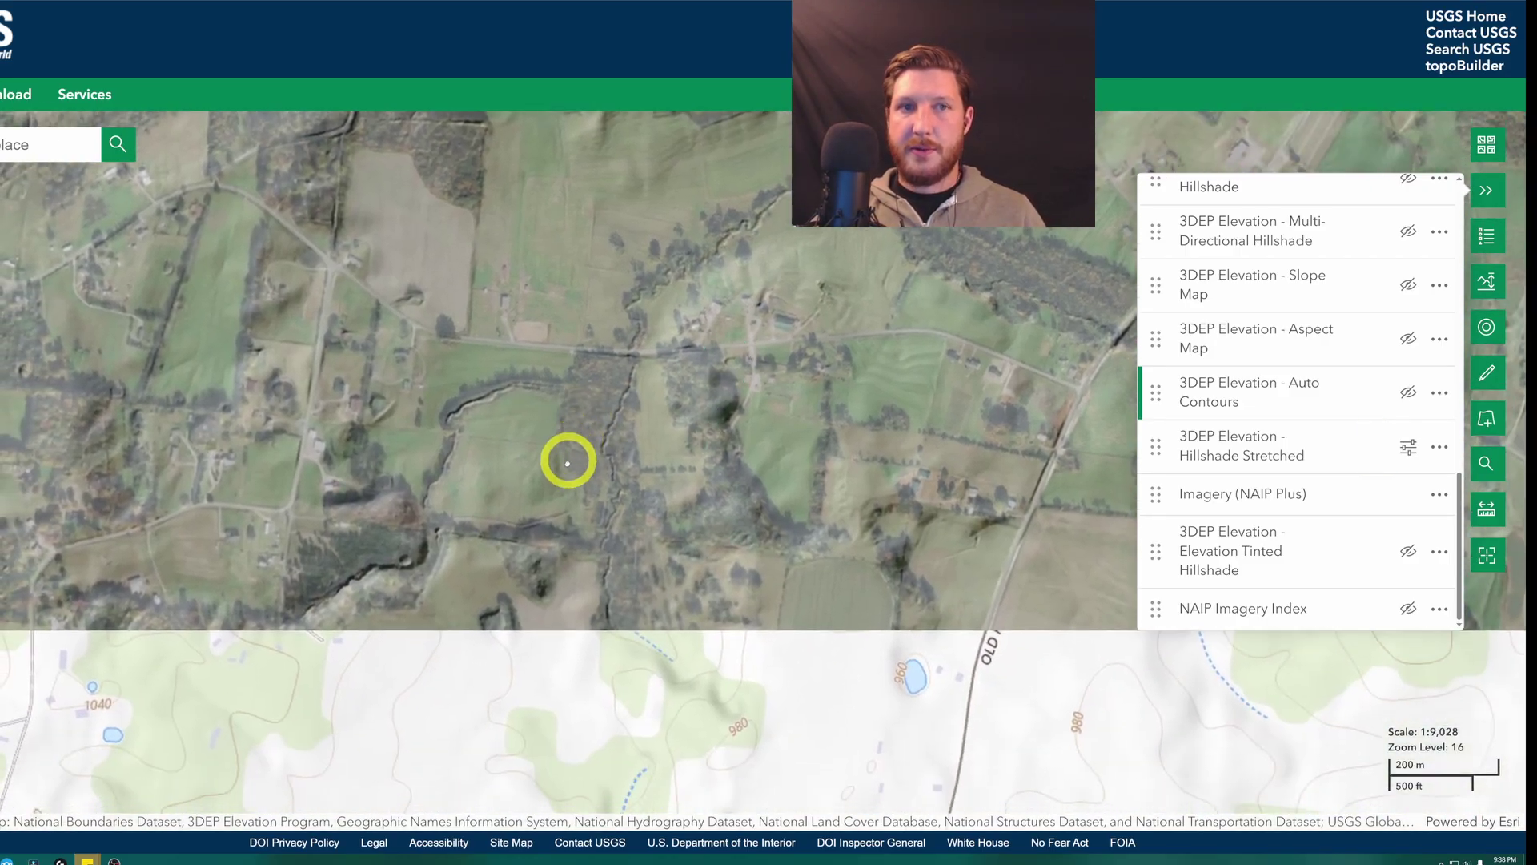
left_click_drag(827, 579, 838, 440)
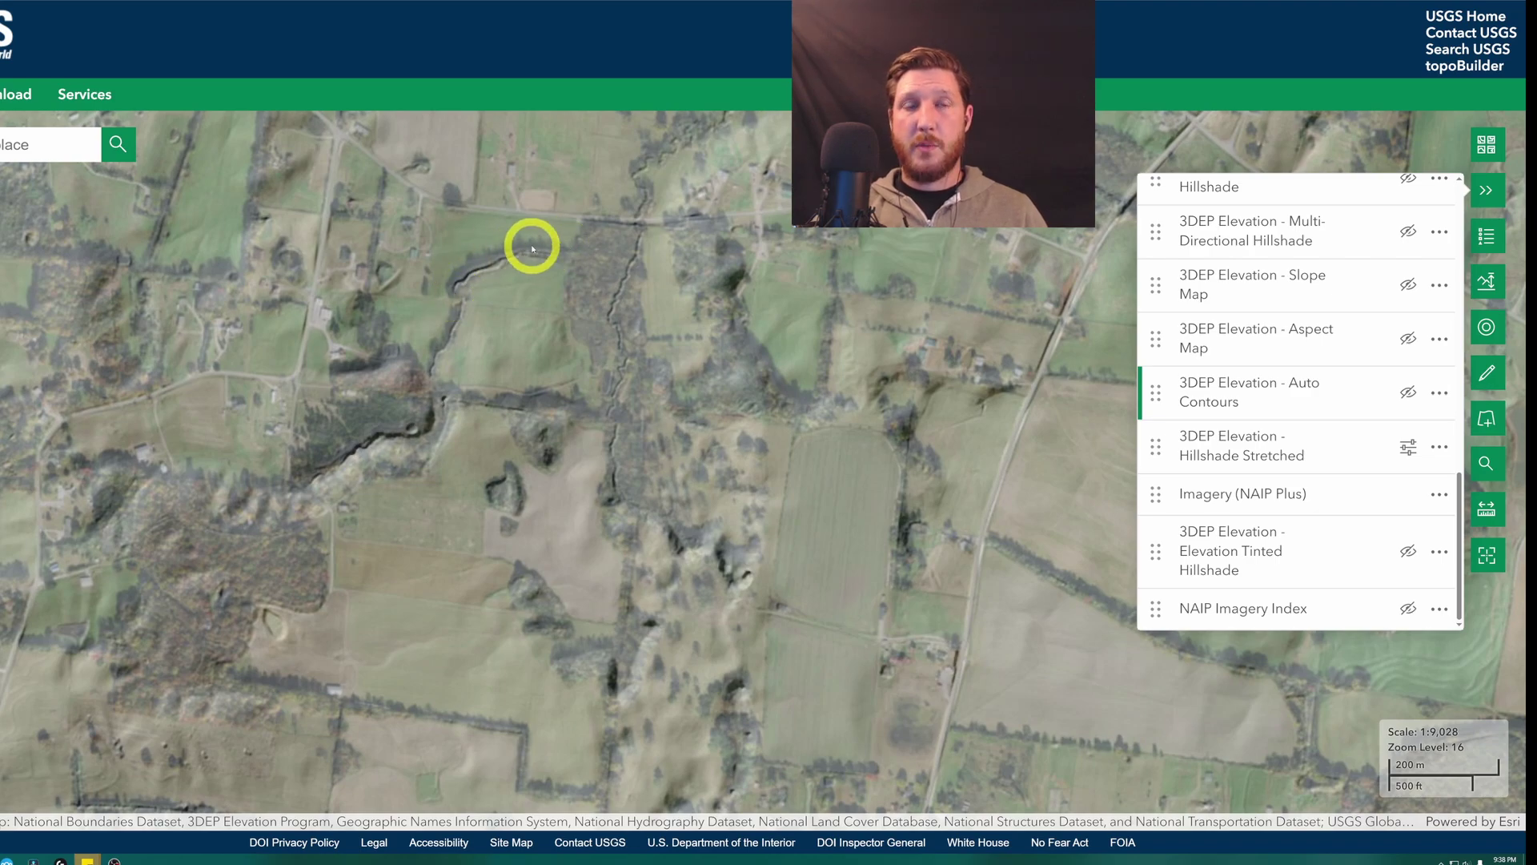
Reopen the opacity slider of 3DEP Elevation - Hillshade Stretched over the creek and set the layer's opacity to 100.
scroll(586, 247, "up", 1)
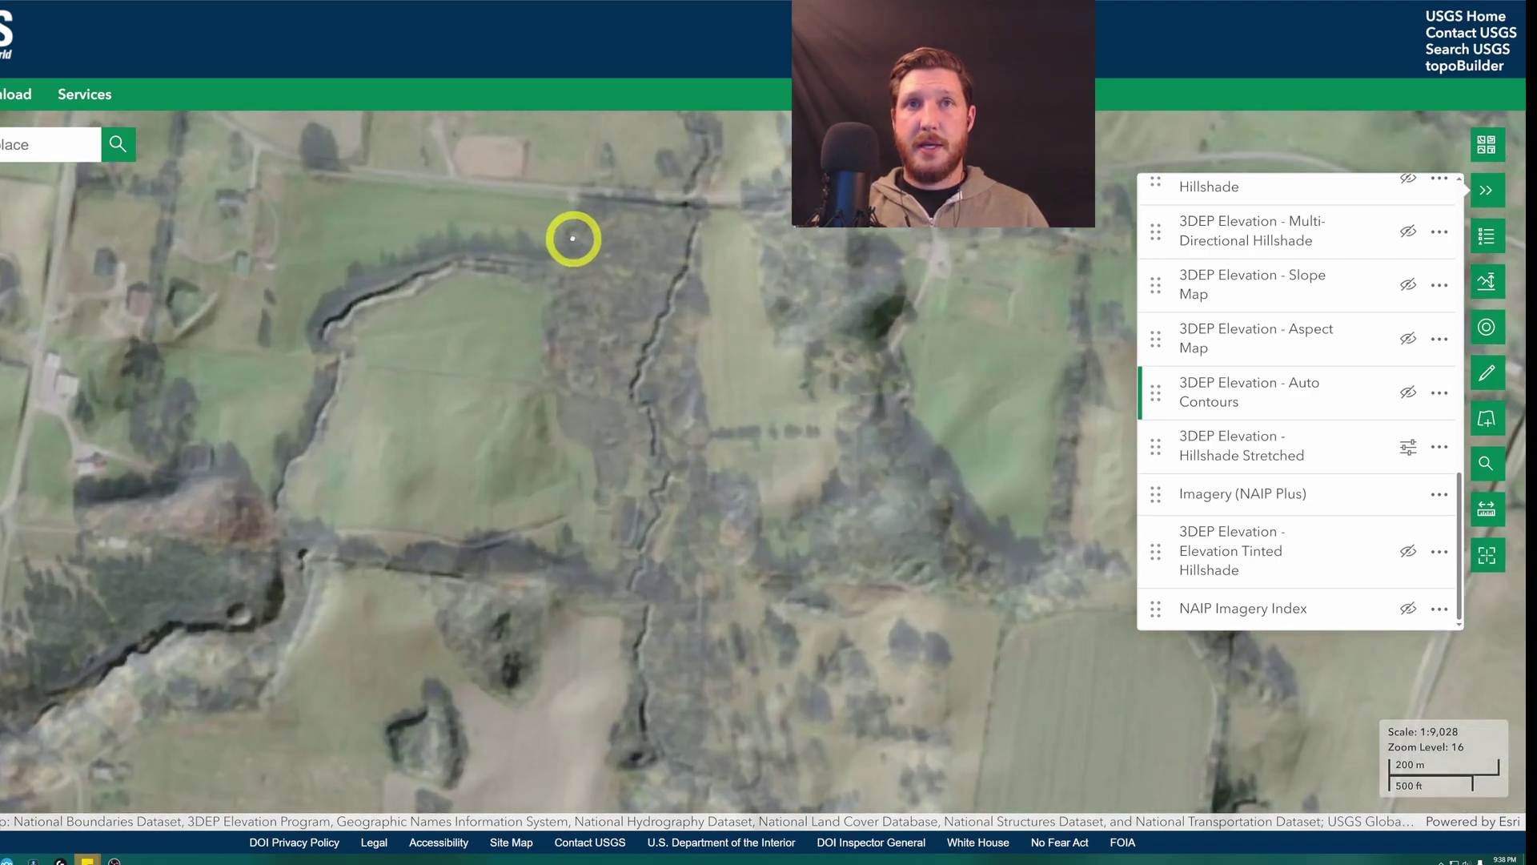
left_click_drag(504, 237, 584, 301)
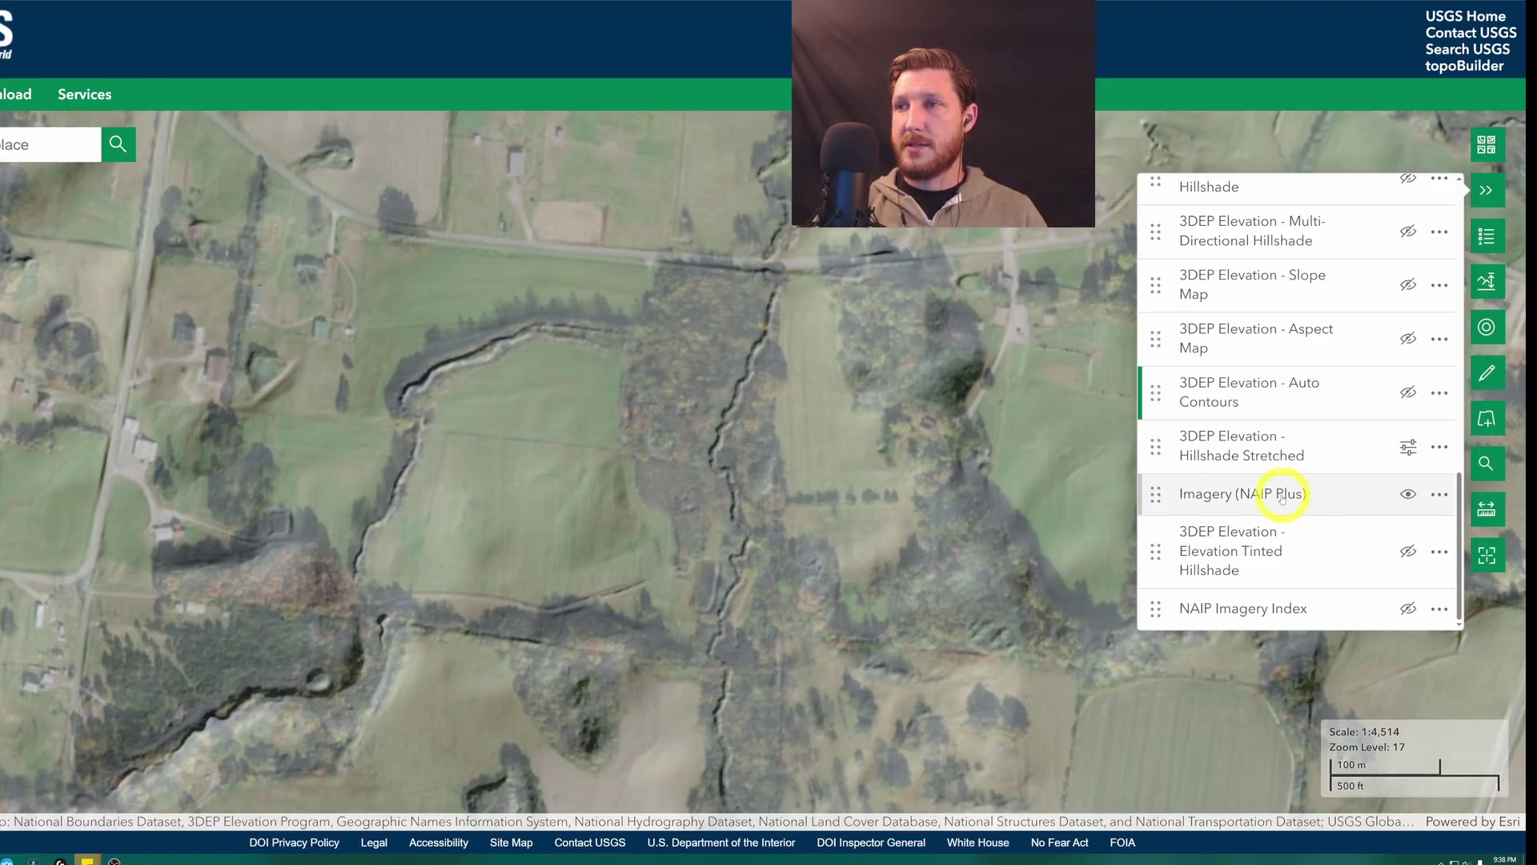
left_click(1407, 494)
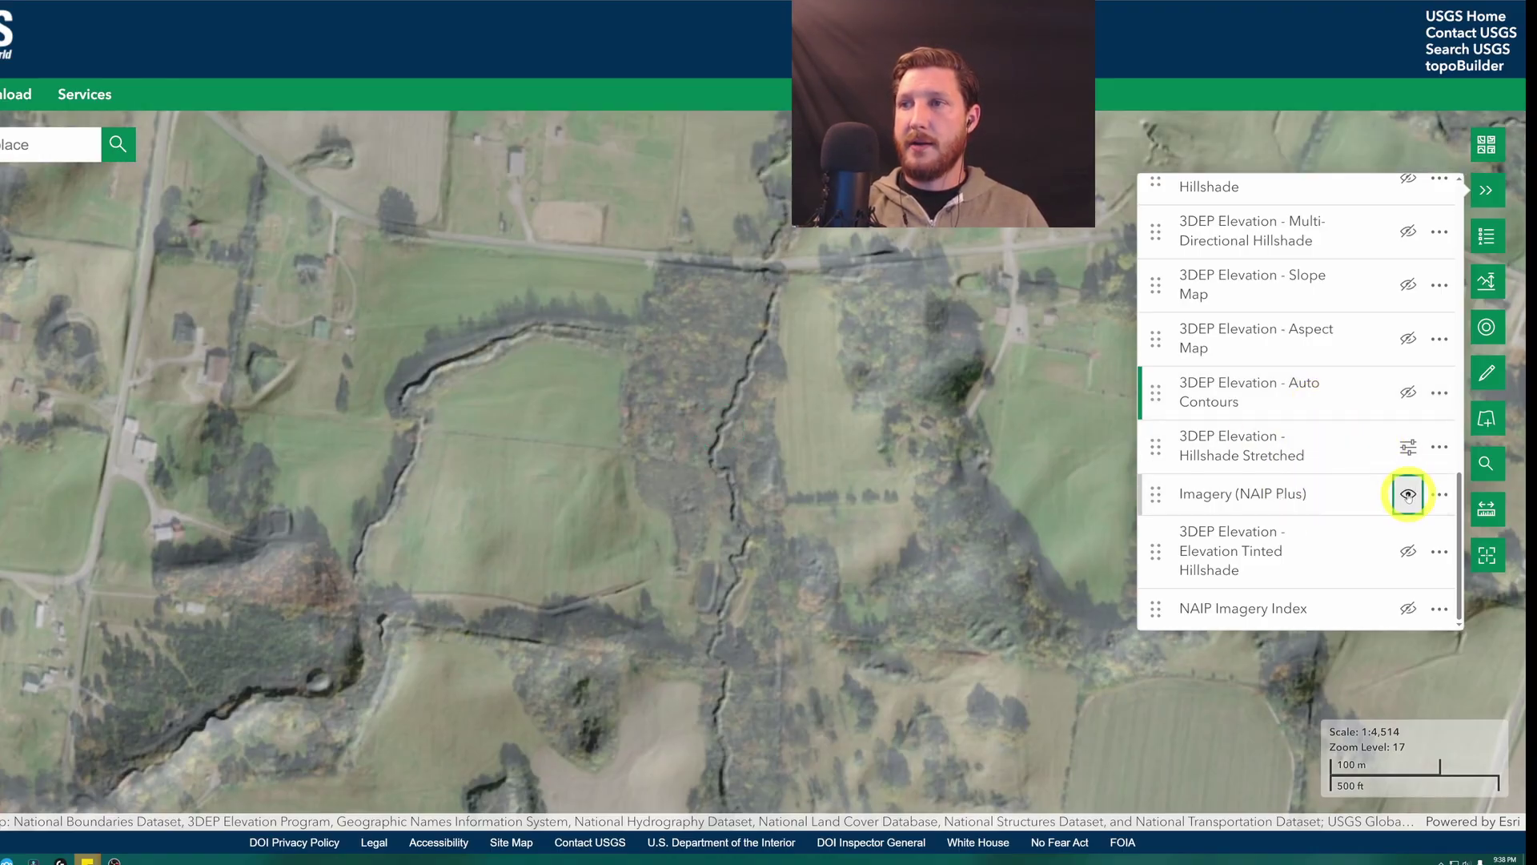
left_click(1408, 494)
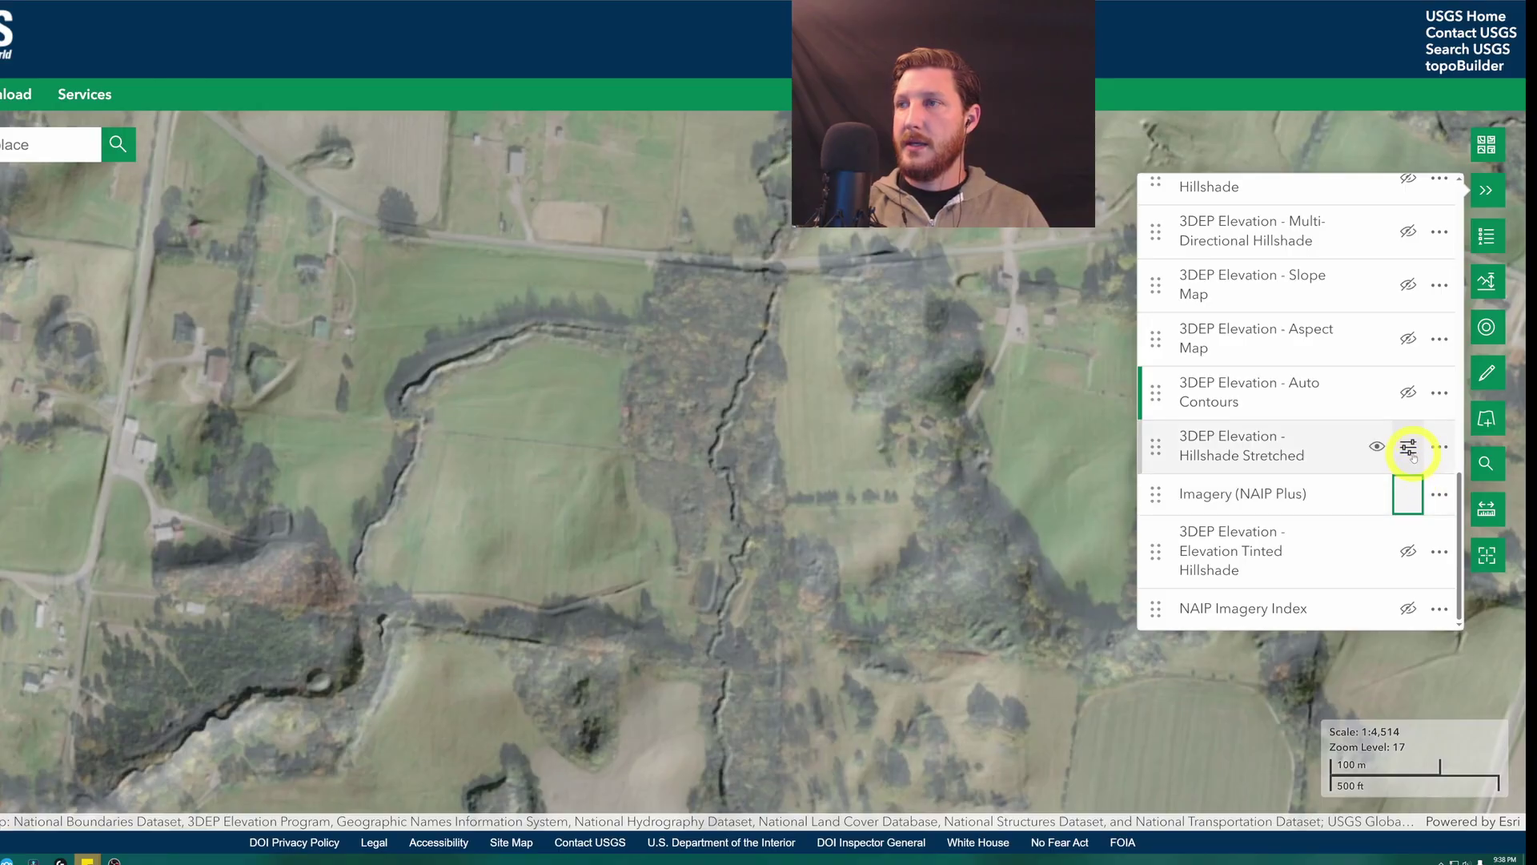
left_click(1408, 446)
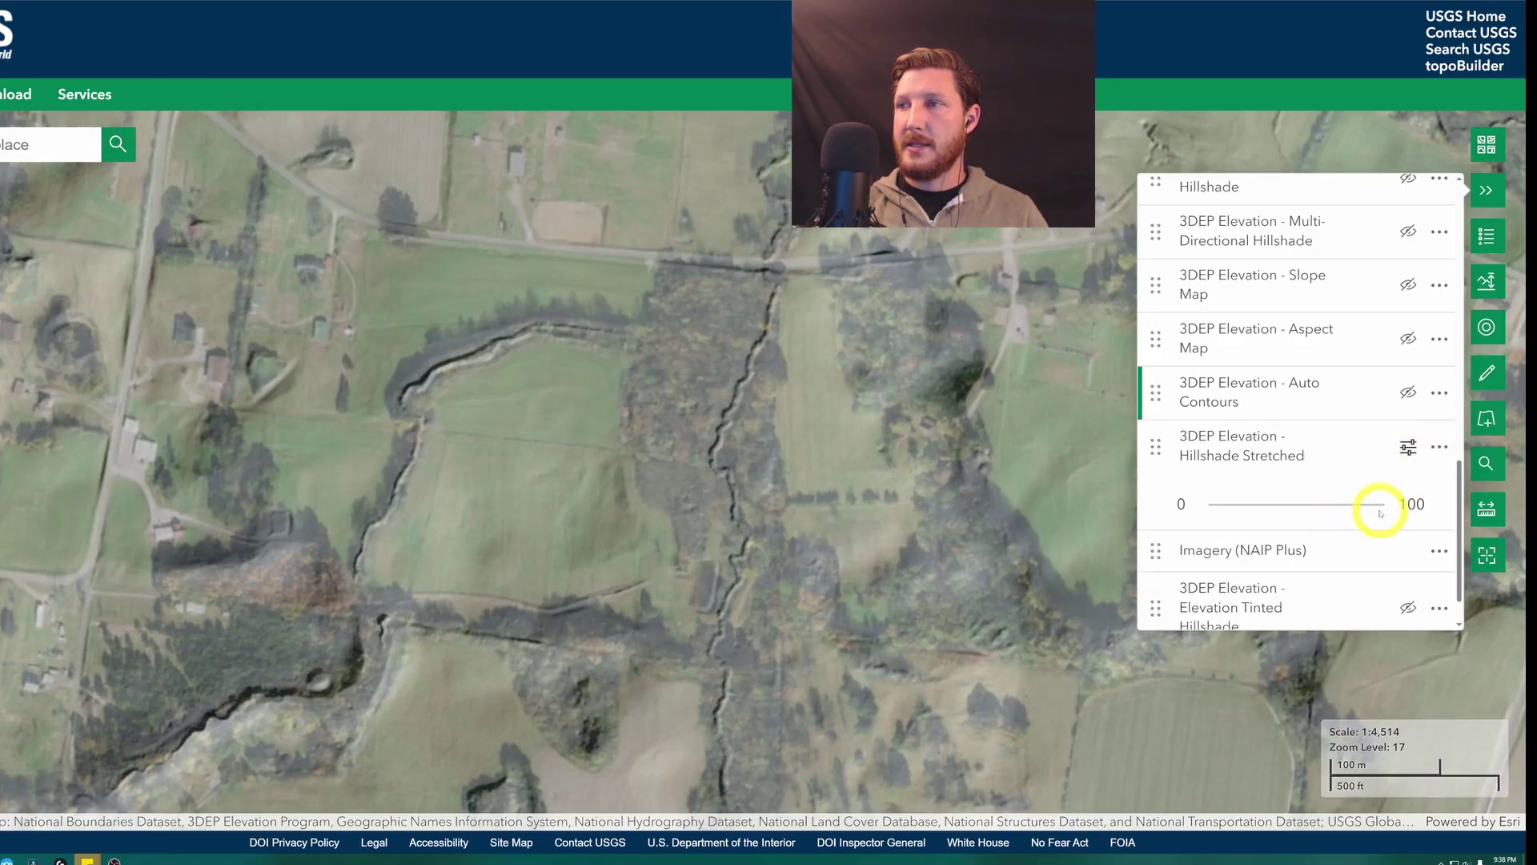
left_click(1439, 446)
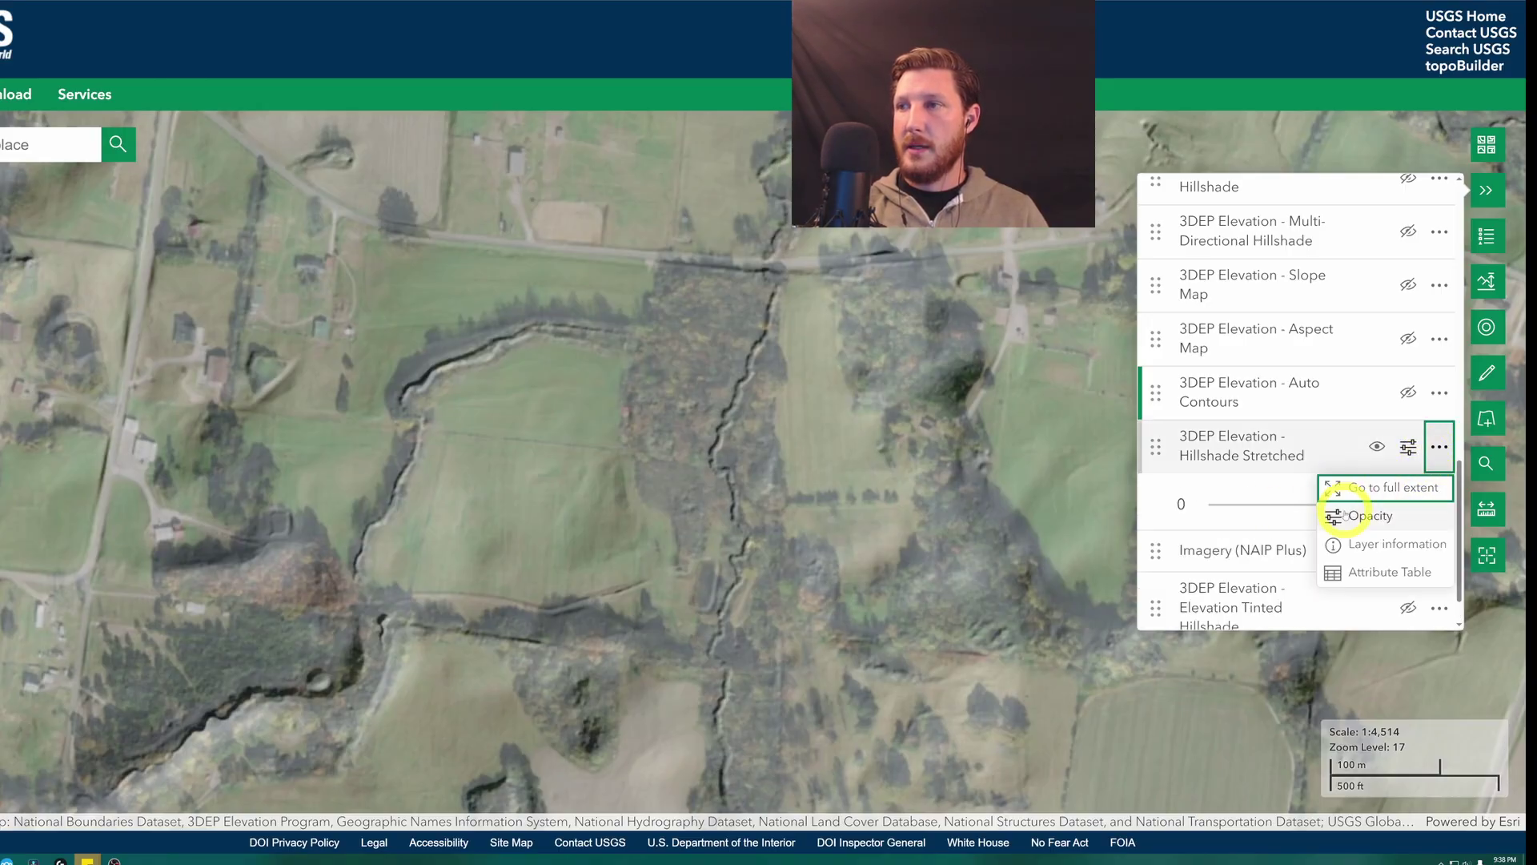
left_click(1371, 512)
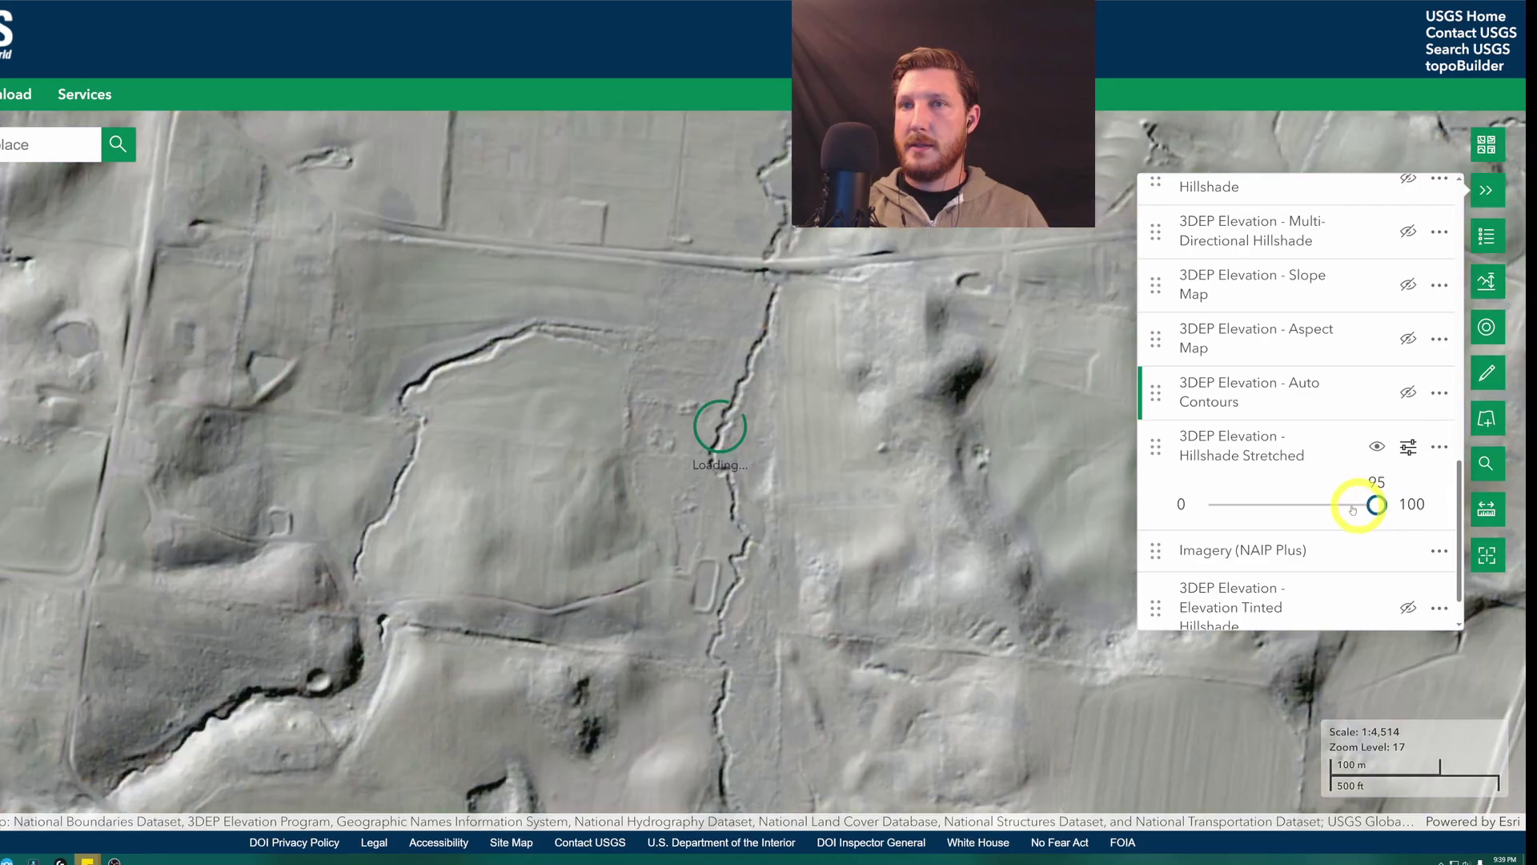
mouse_move(1385, 505)
left_mouse_down()
mouse_move(1218, 505)
mouse_move(1386, 504)
left_mouse_up()
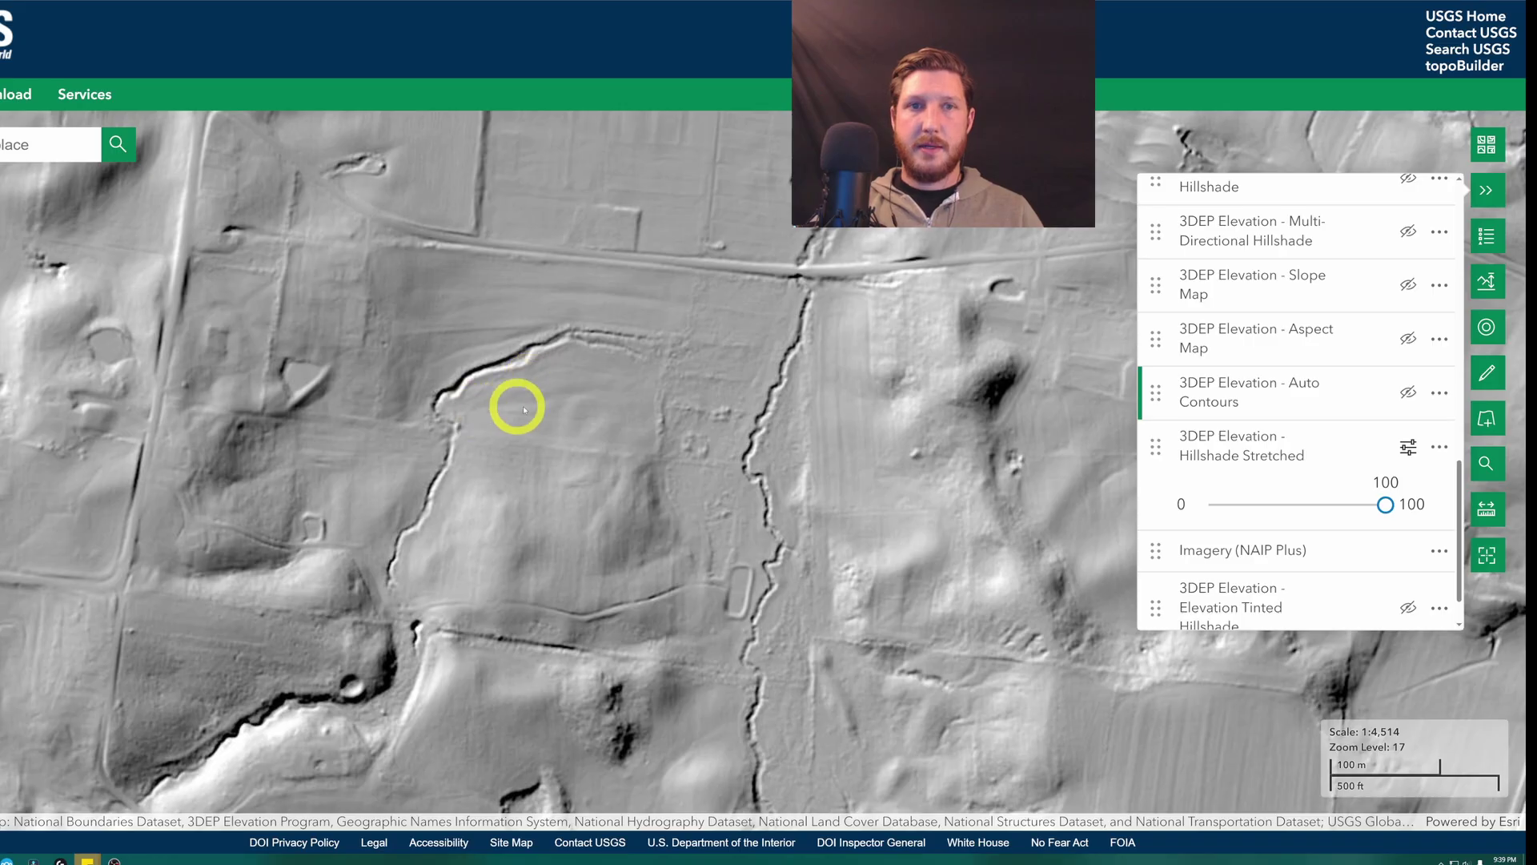
Examine the creek channels on both sides of the road in full hillshade, and reduce the Hillshade Stretched opacity to 69.
left_click_drag(724, 312, 663, 464)
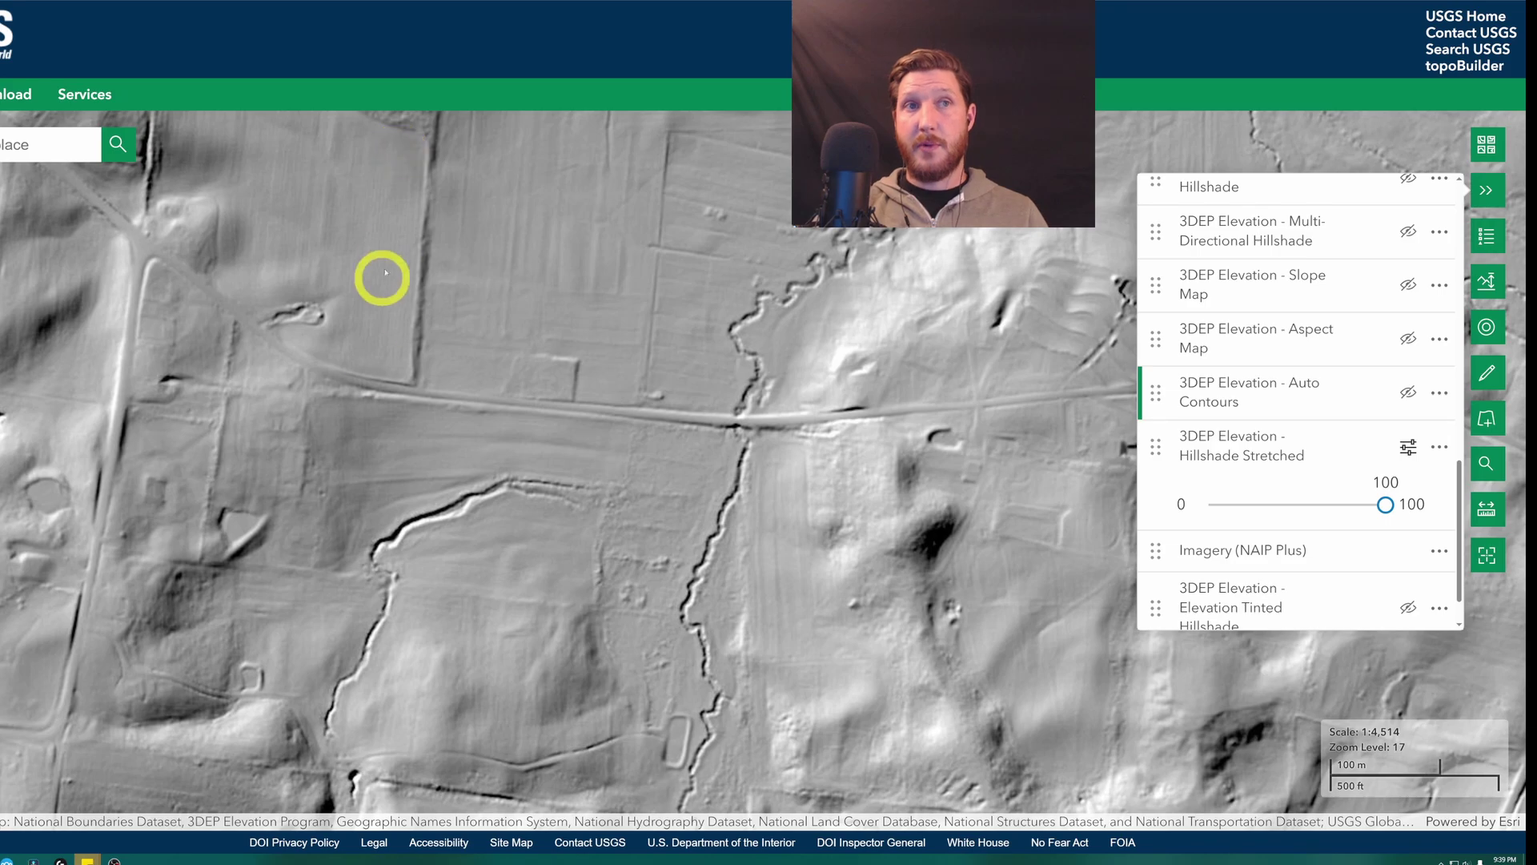
left_click_drag(616, 528, 579, 268)
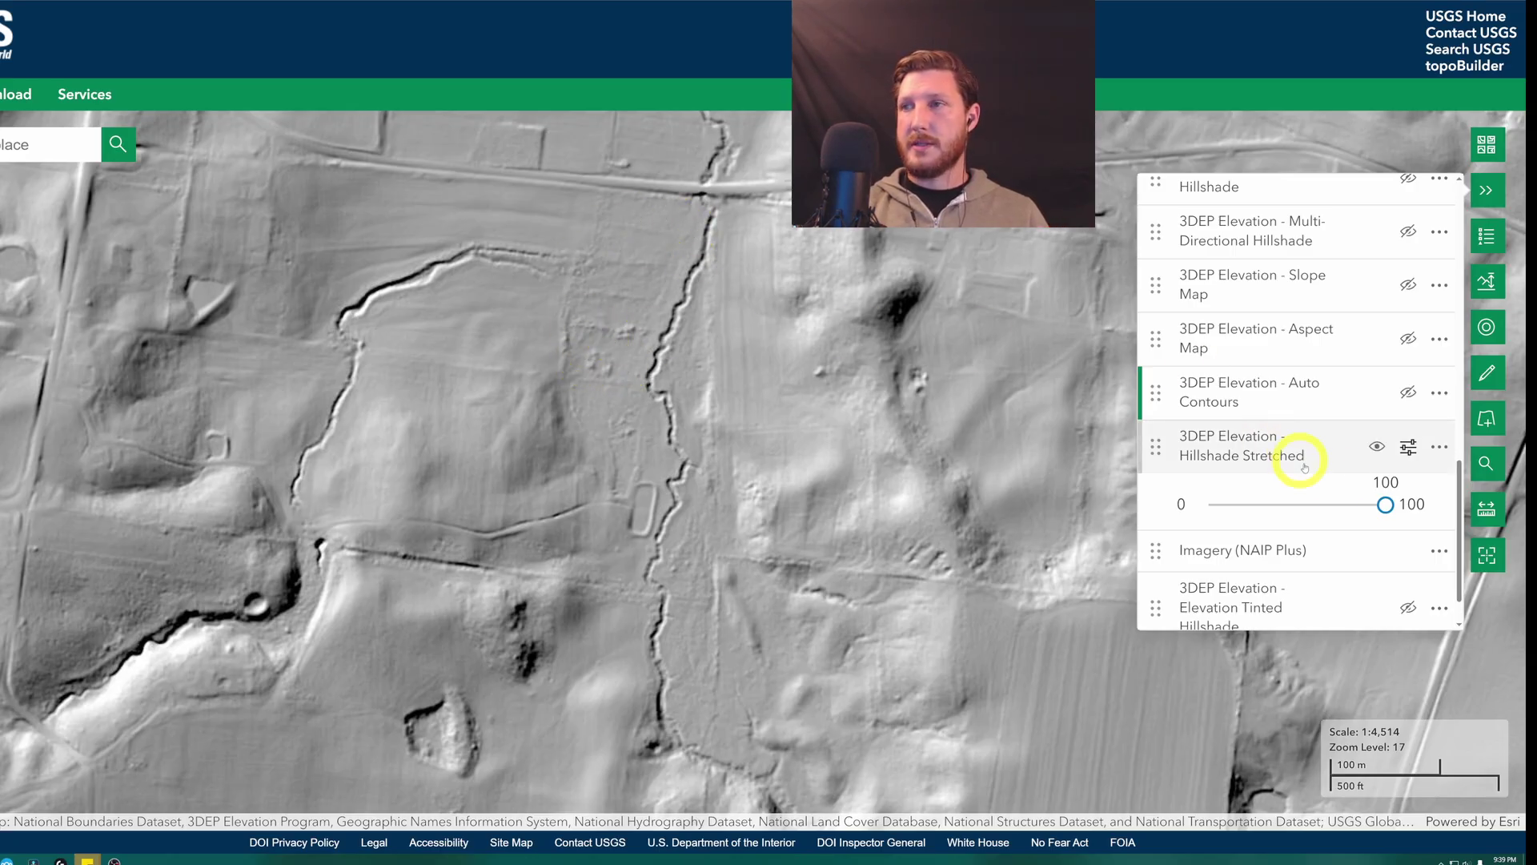
left_click_drag(1384, 504, 1322, 506)
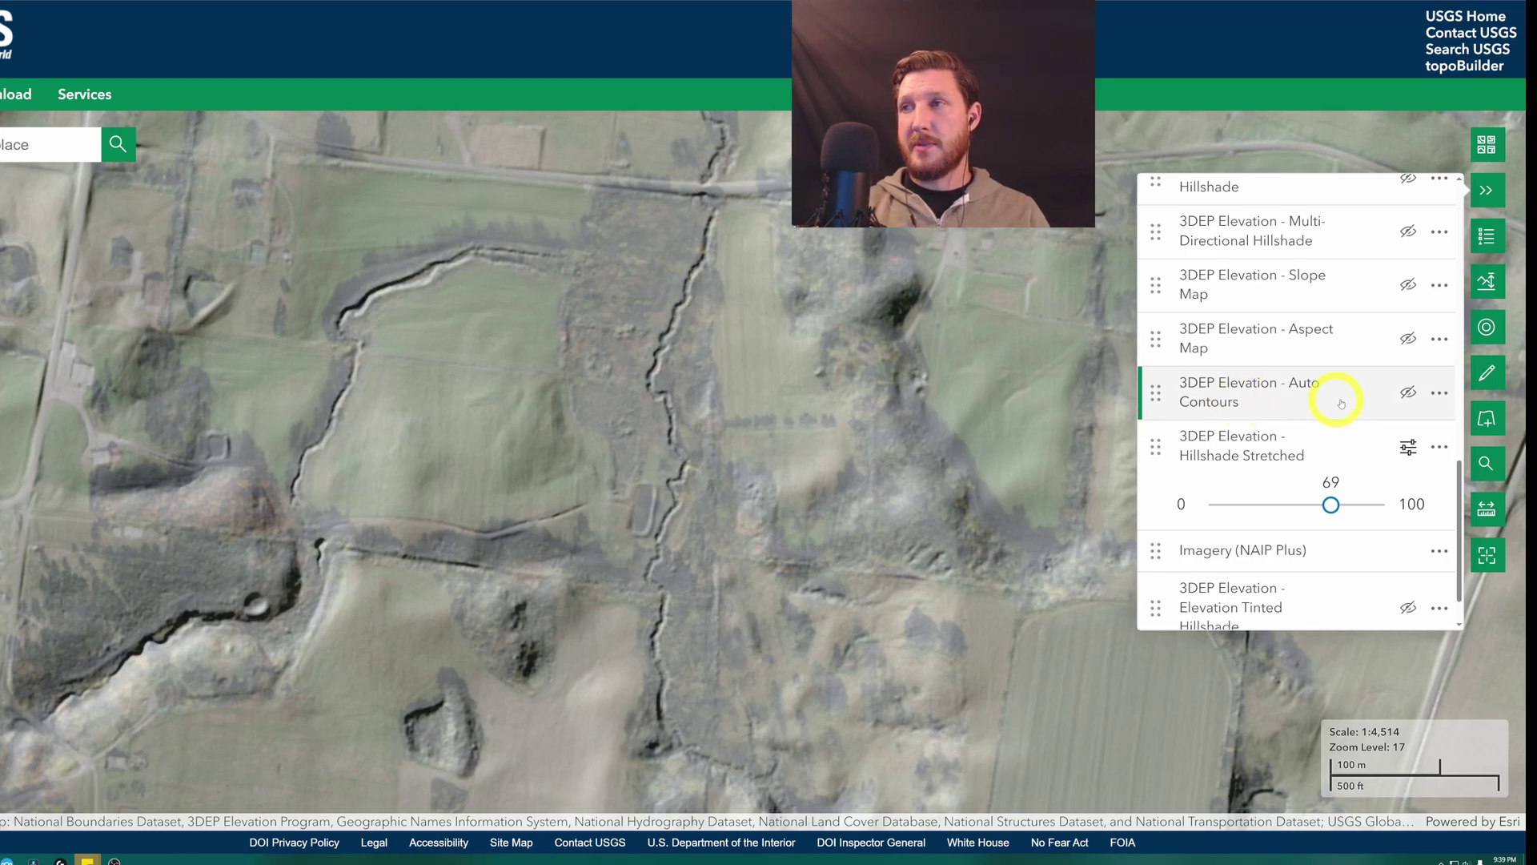
Turn on the 3DEP Elevation - Auto Contours layer and examine the contour lines along the creek valley.
left_click(1408, 392)
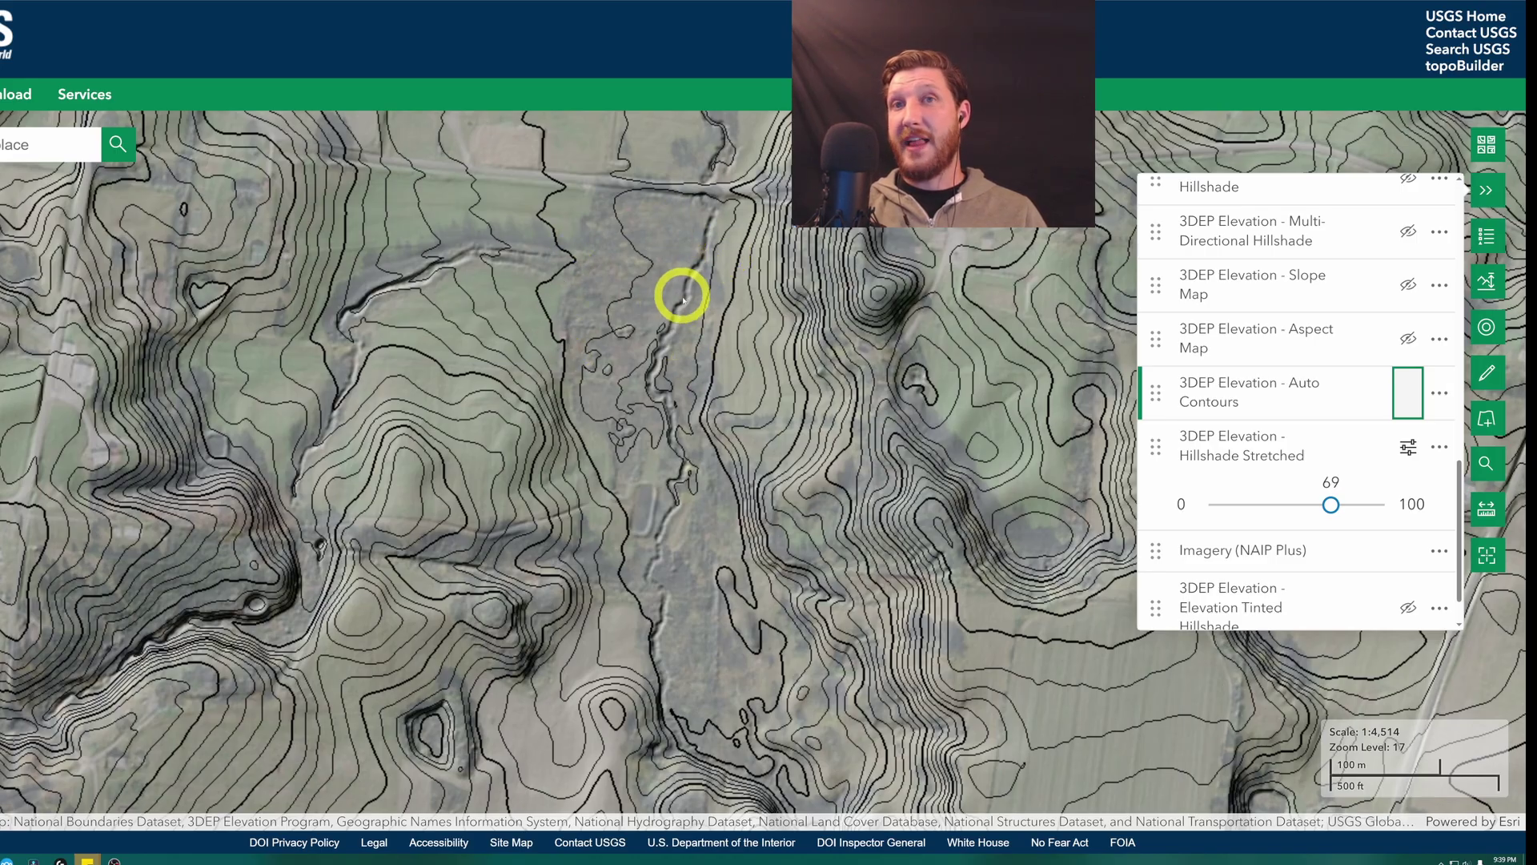
left_click_drag(683, 291, 671, 260)
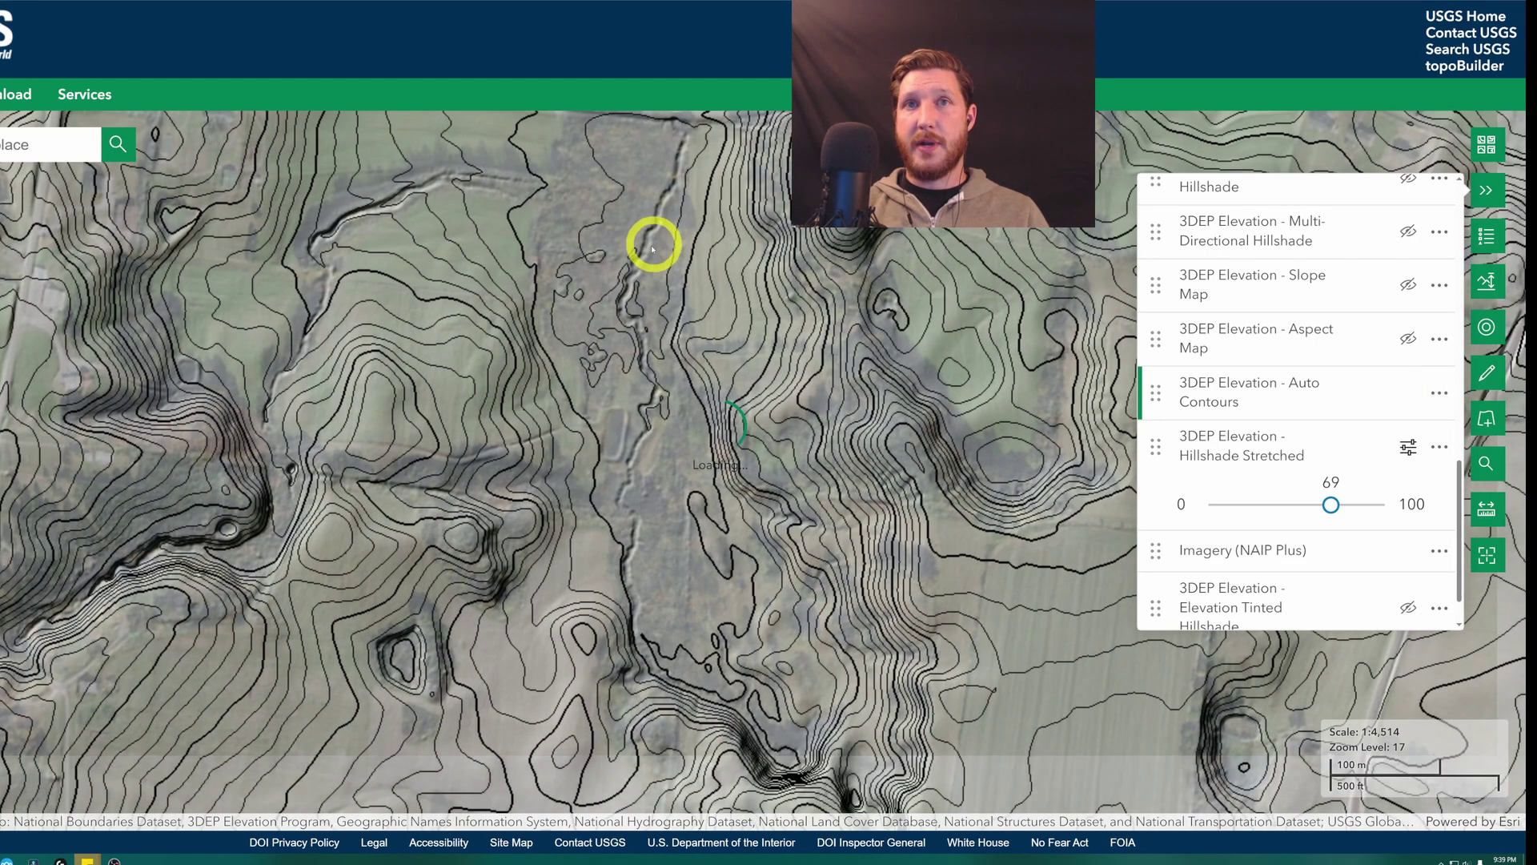
scroll(620, 201, "down", 1)
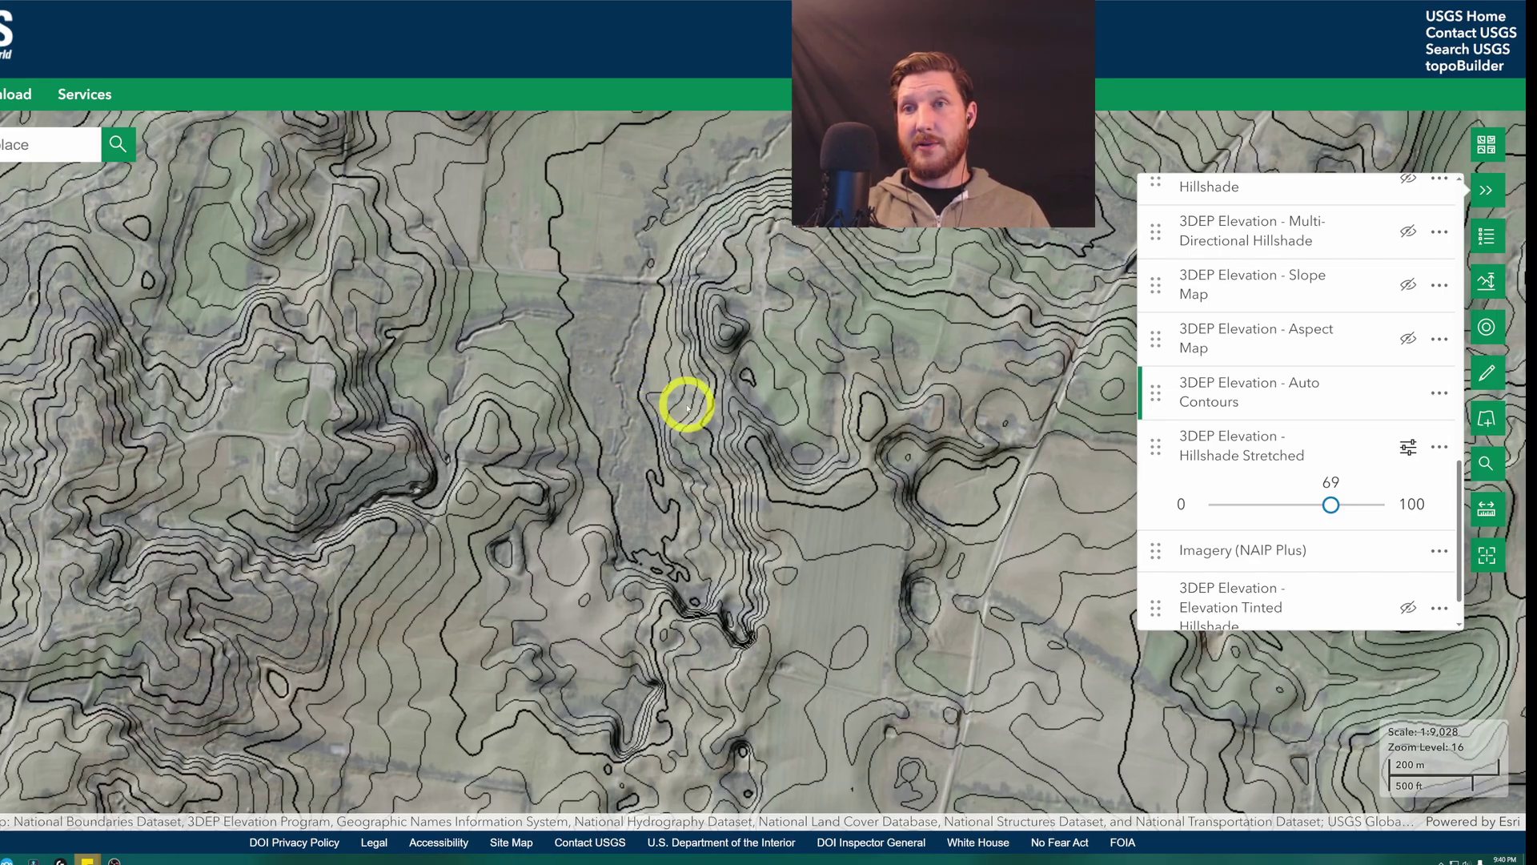
Inspect the contours around the oval wooded area southeast of the creek and hide the 3DEP Elevation - Auto Contours layer.
scroll(683, 425, "down", 1)
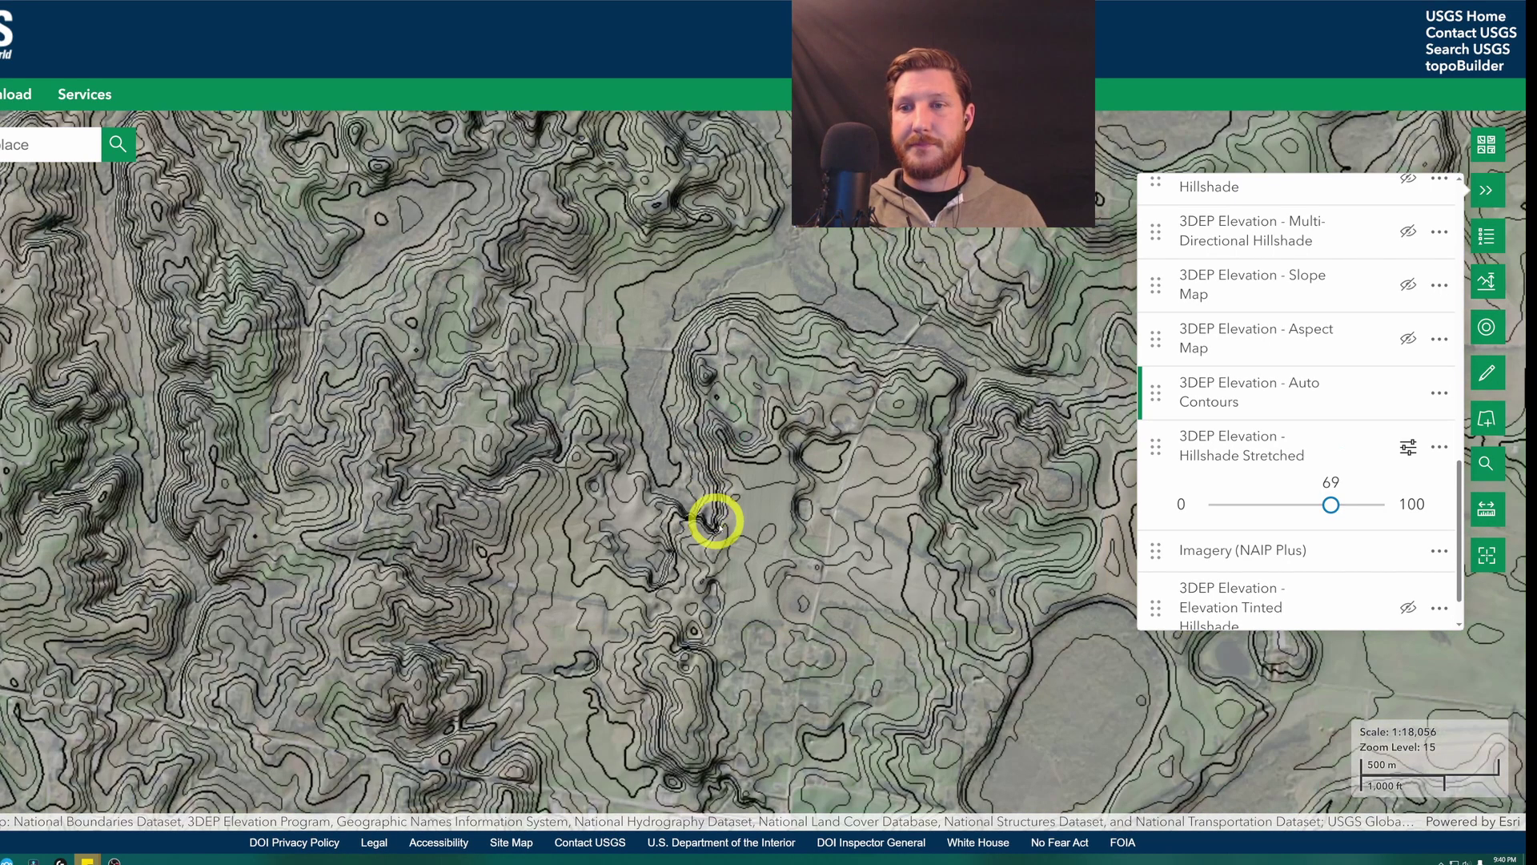
left_click_drag(852, 607, 611, 395)
scroll(725, 507, "down", 1)
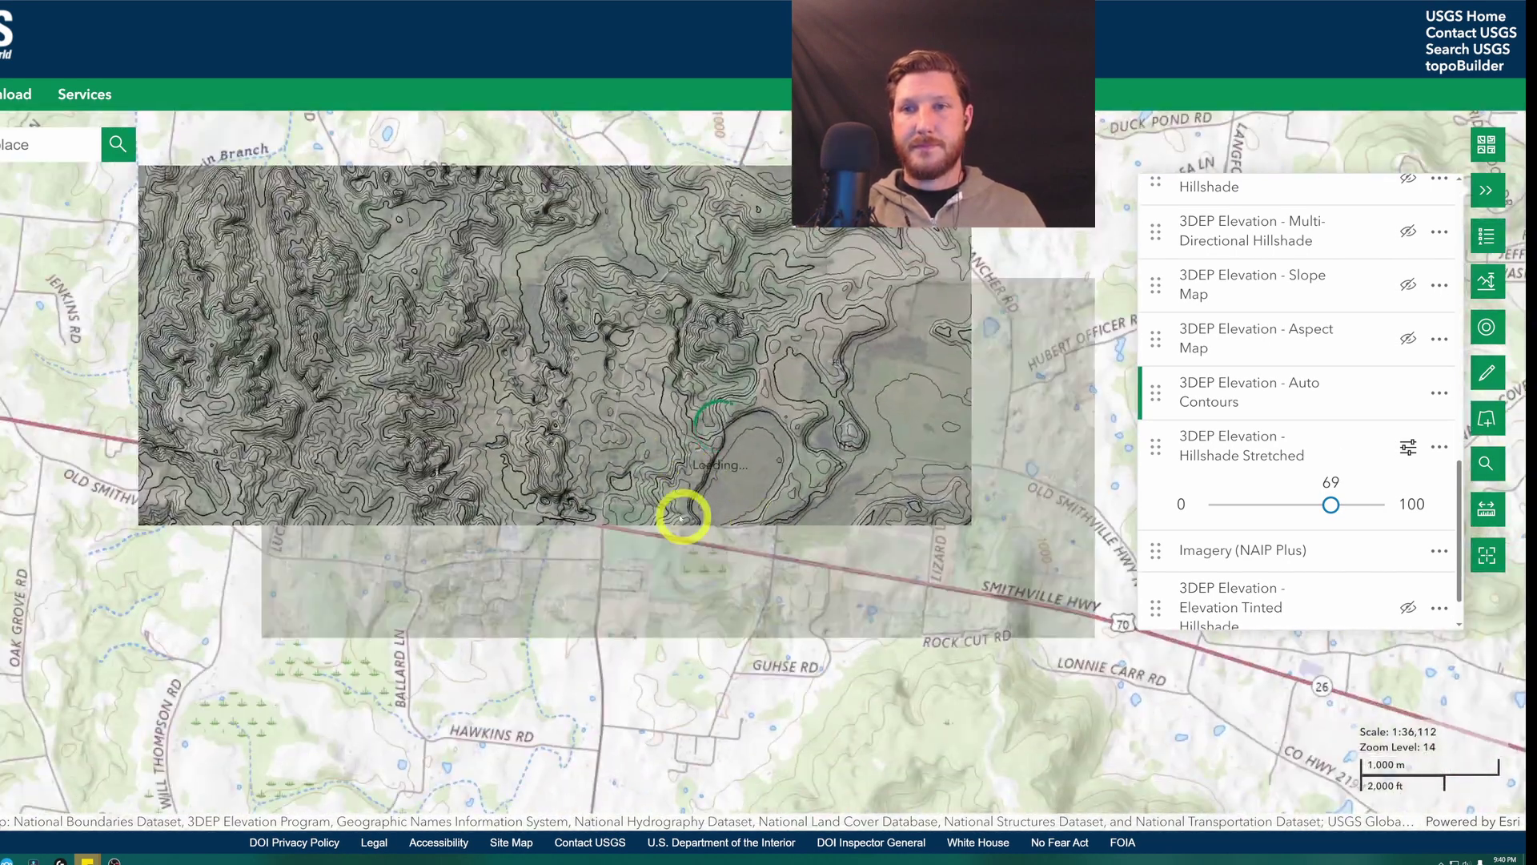
scroll(743, 529, "up", 1)
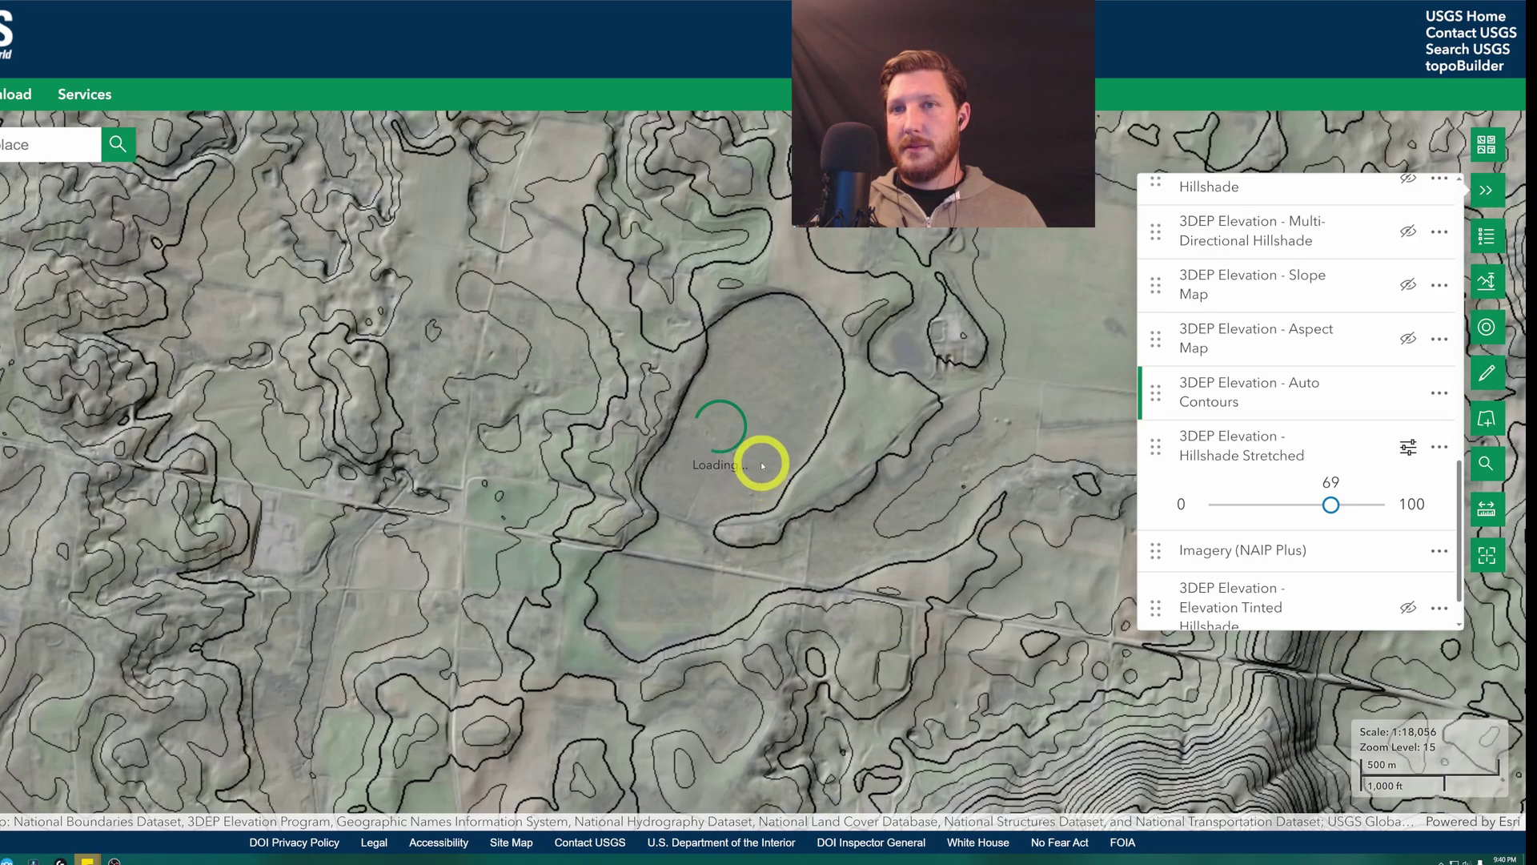
scroll(759, 440, "up", 1)
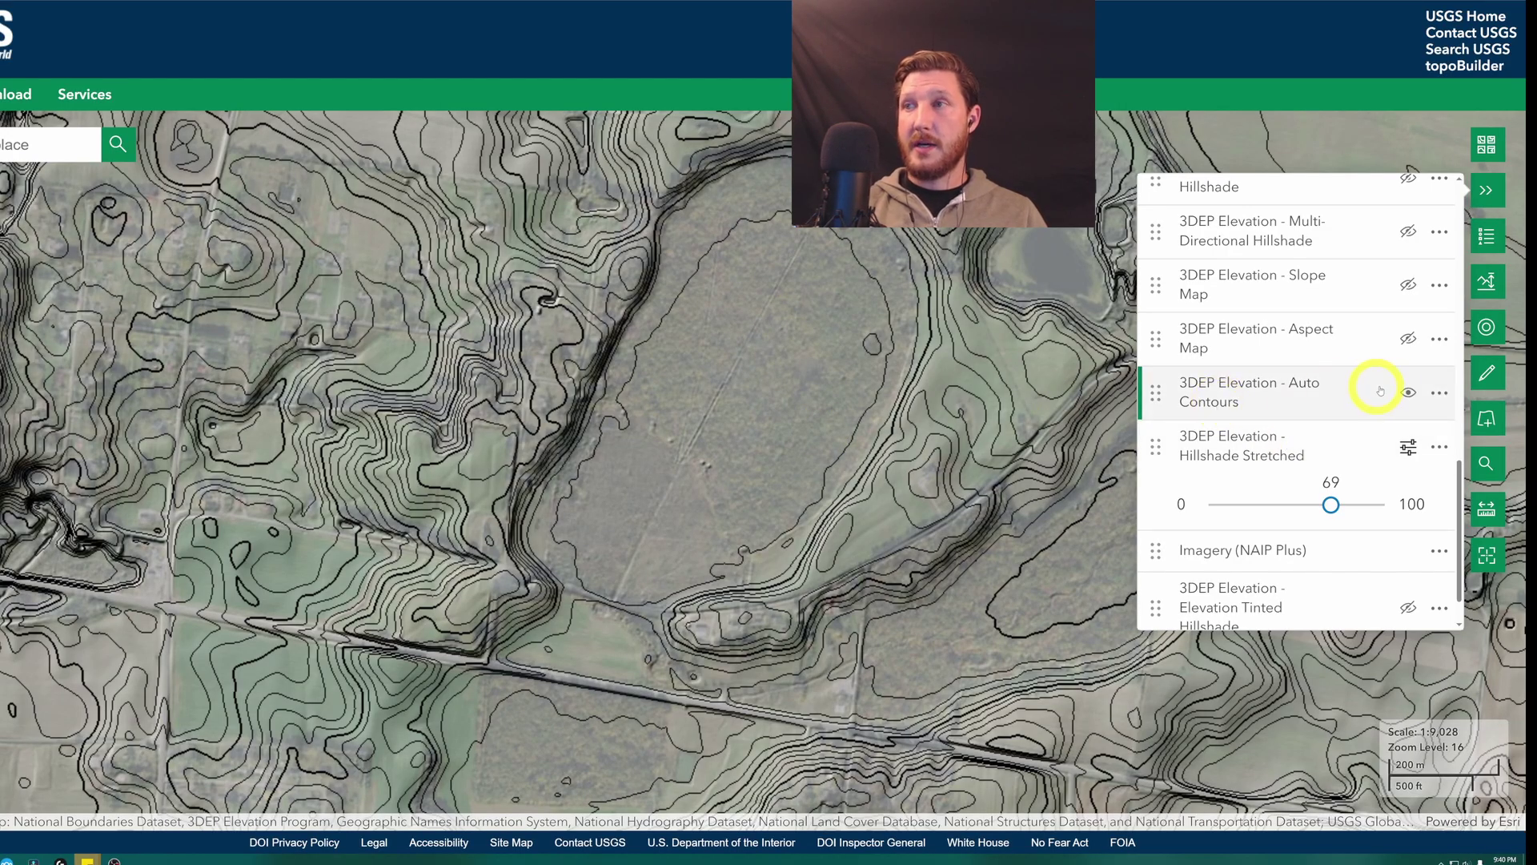
left_click(1407, 393)
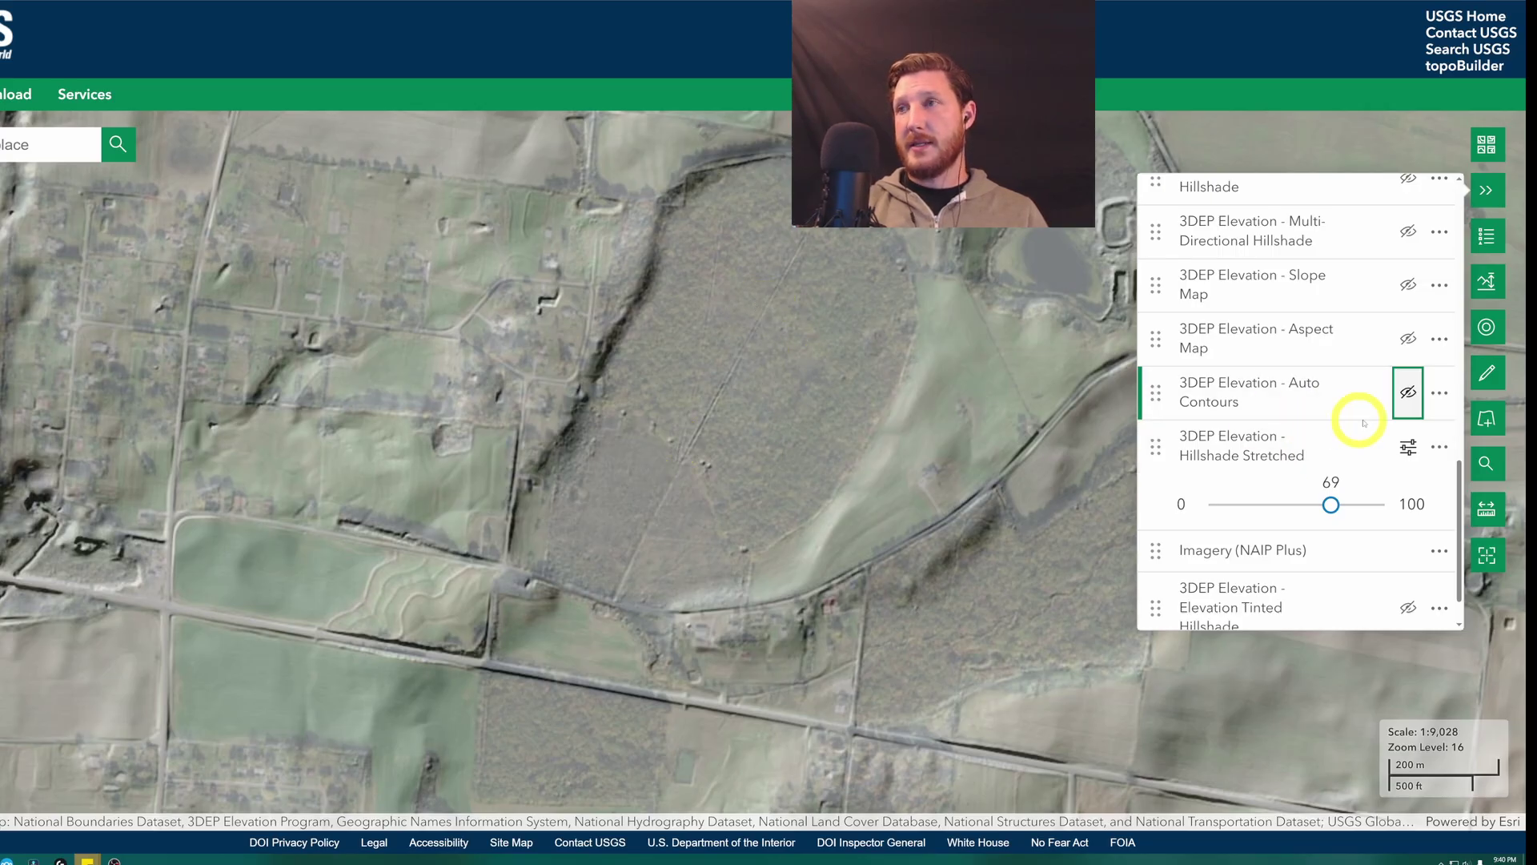
Compare the oval wooded area with the Hillshade Stretched layer switched off and on over the imagery.
left_click(1376, 447)
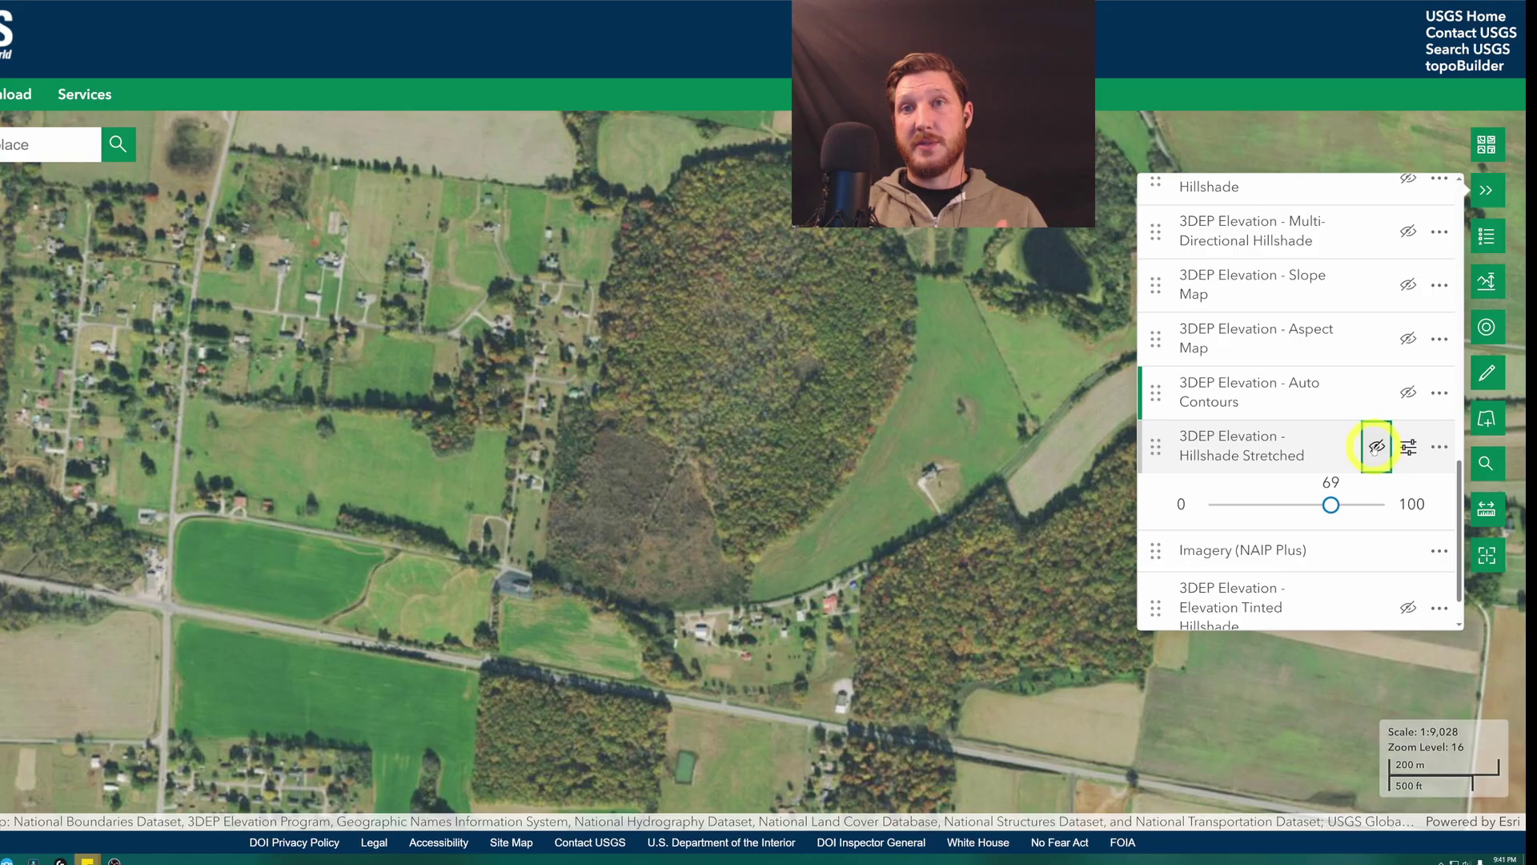
left_click(1377, 447)
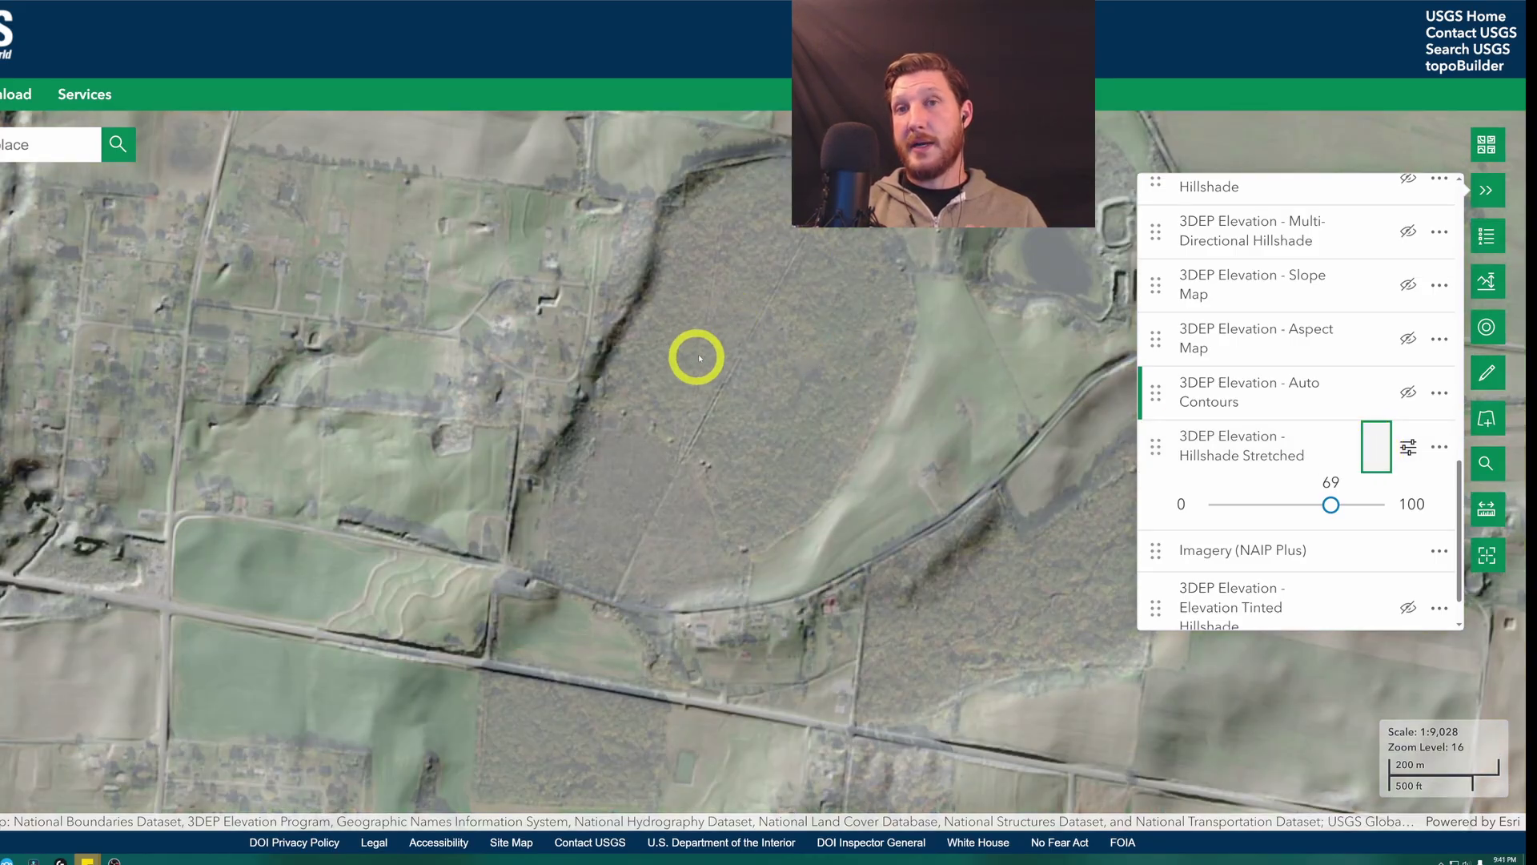
left_click(1376, 447)
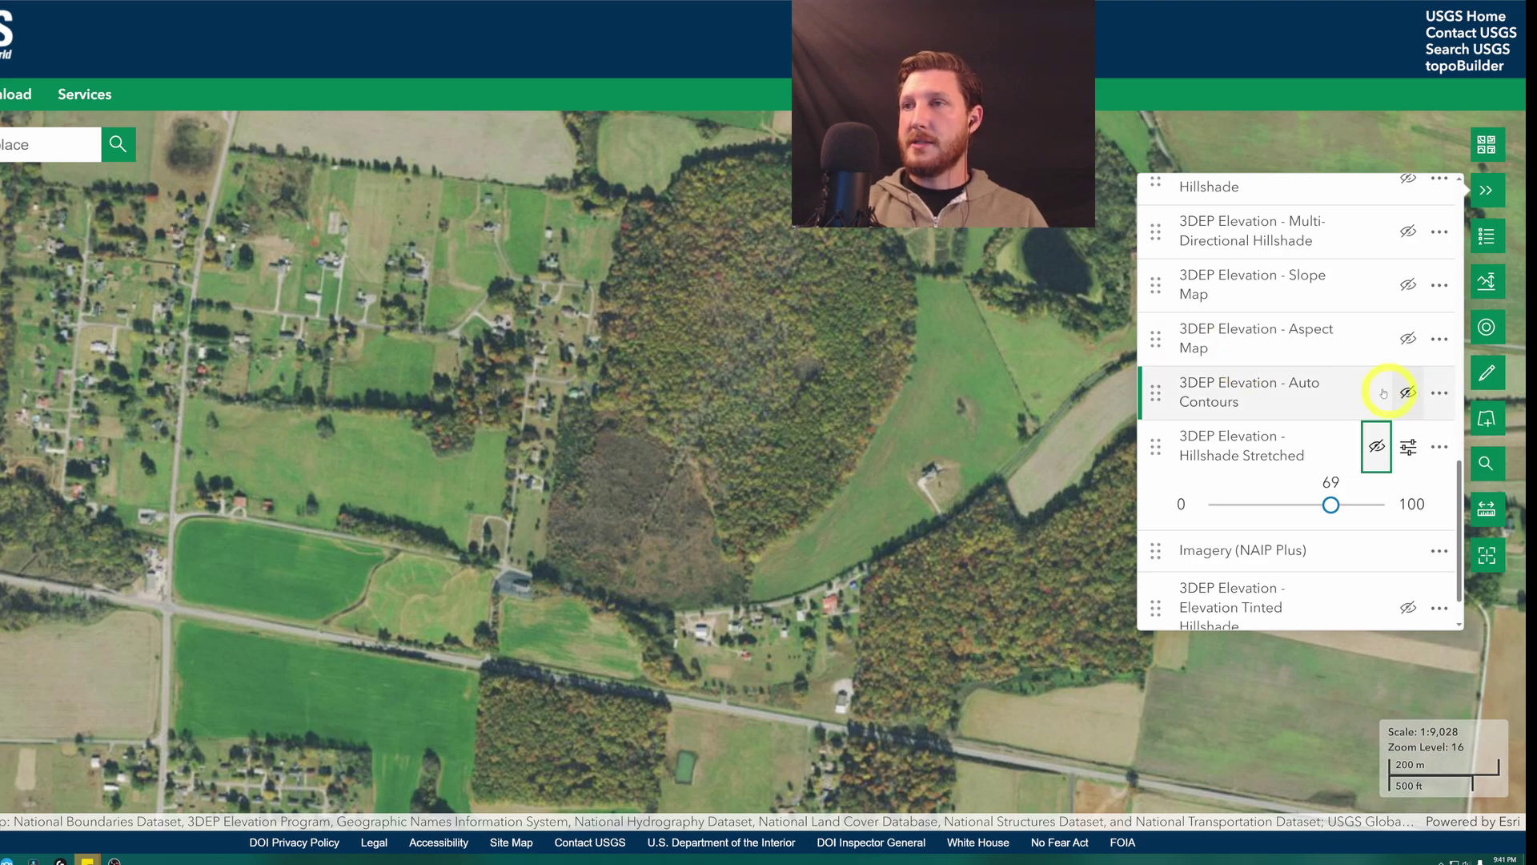
left_click(1377, 446)
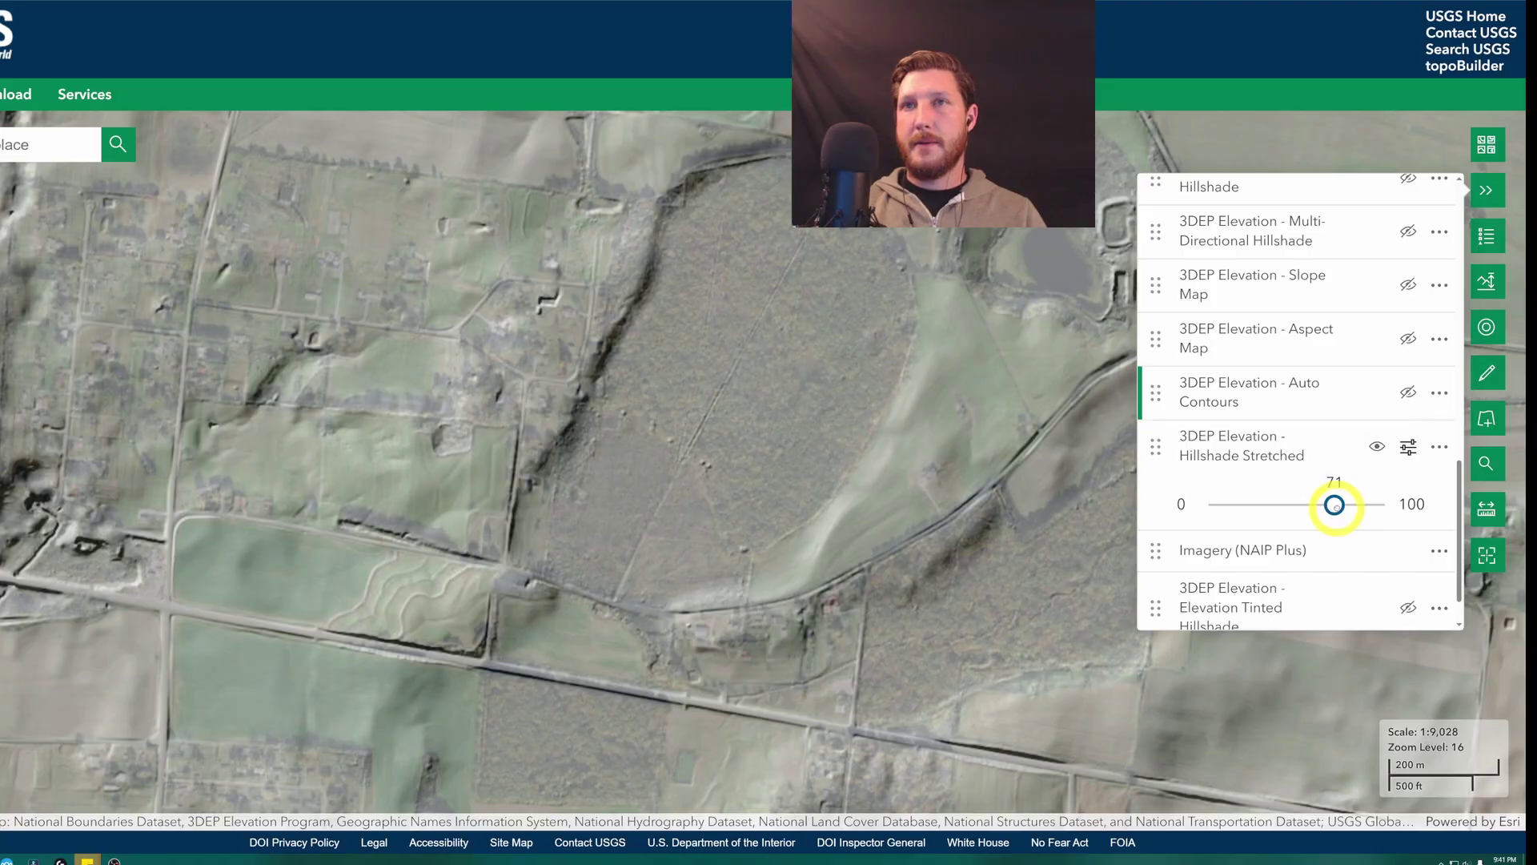
Set the Hillshade Stretched opacity to 100 and examine the oval wooded area, the nearby pond and the land along the highway.
left_click_drag(1330, 504, 1386, 504)
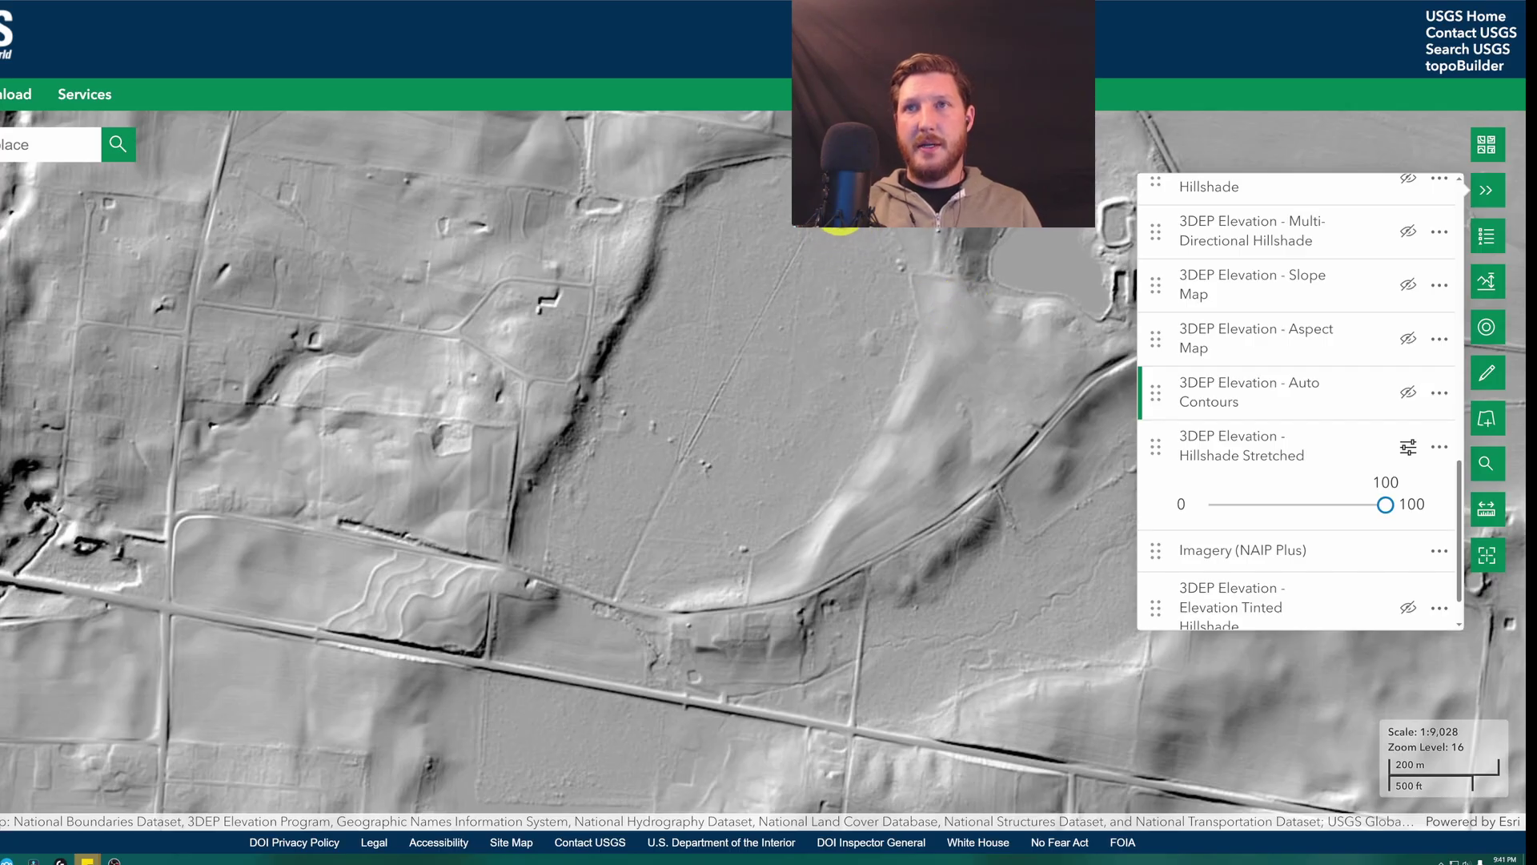
scroll(857, 206, "up", 2)
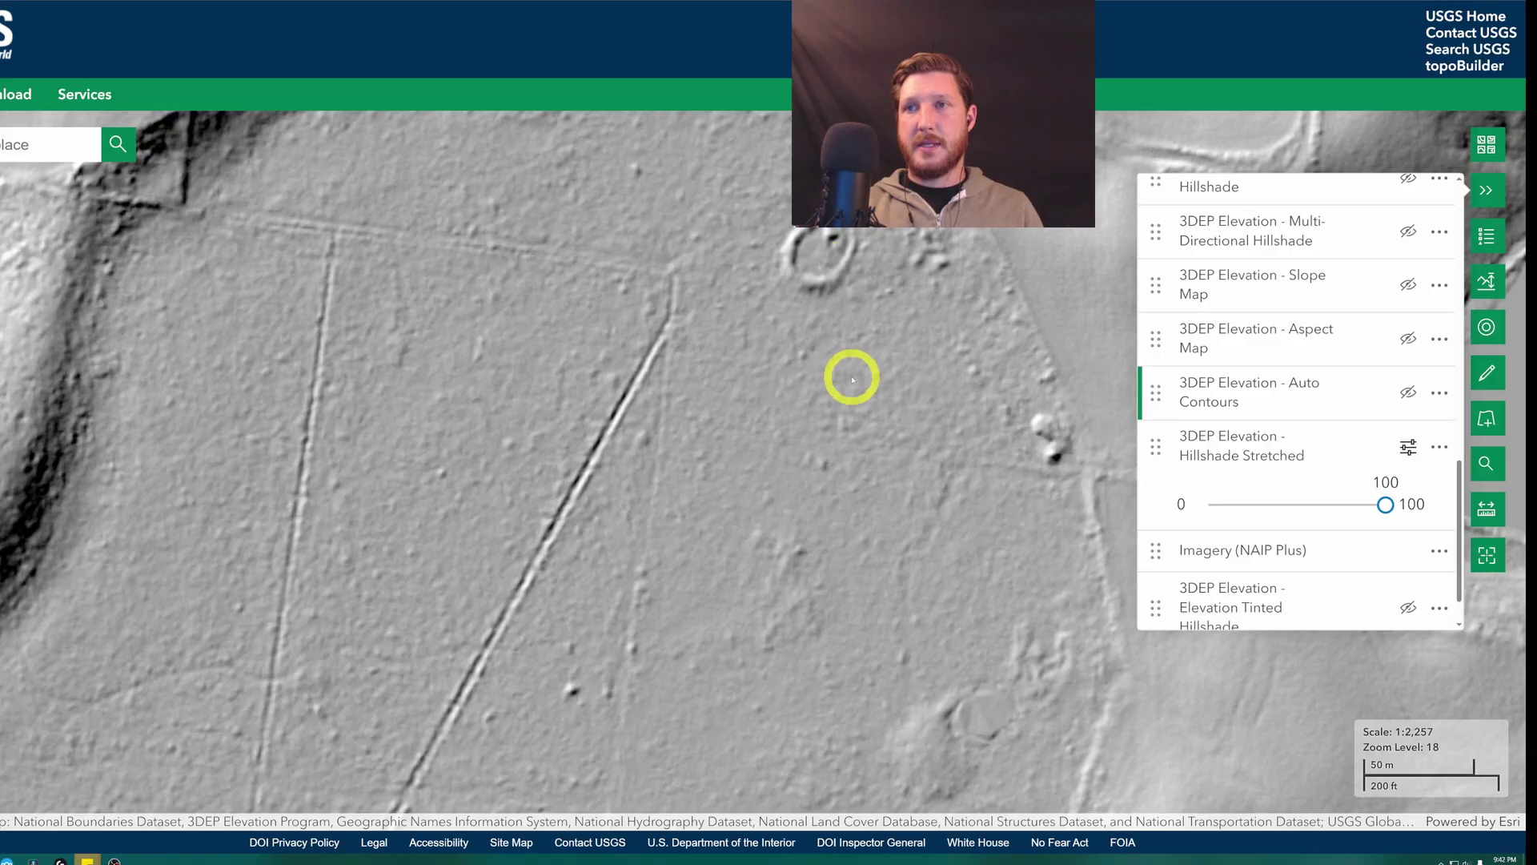
scroll(847, 377, "down", 1)
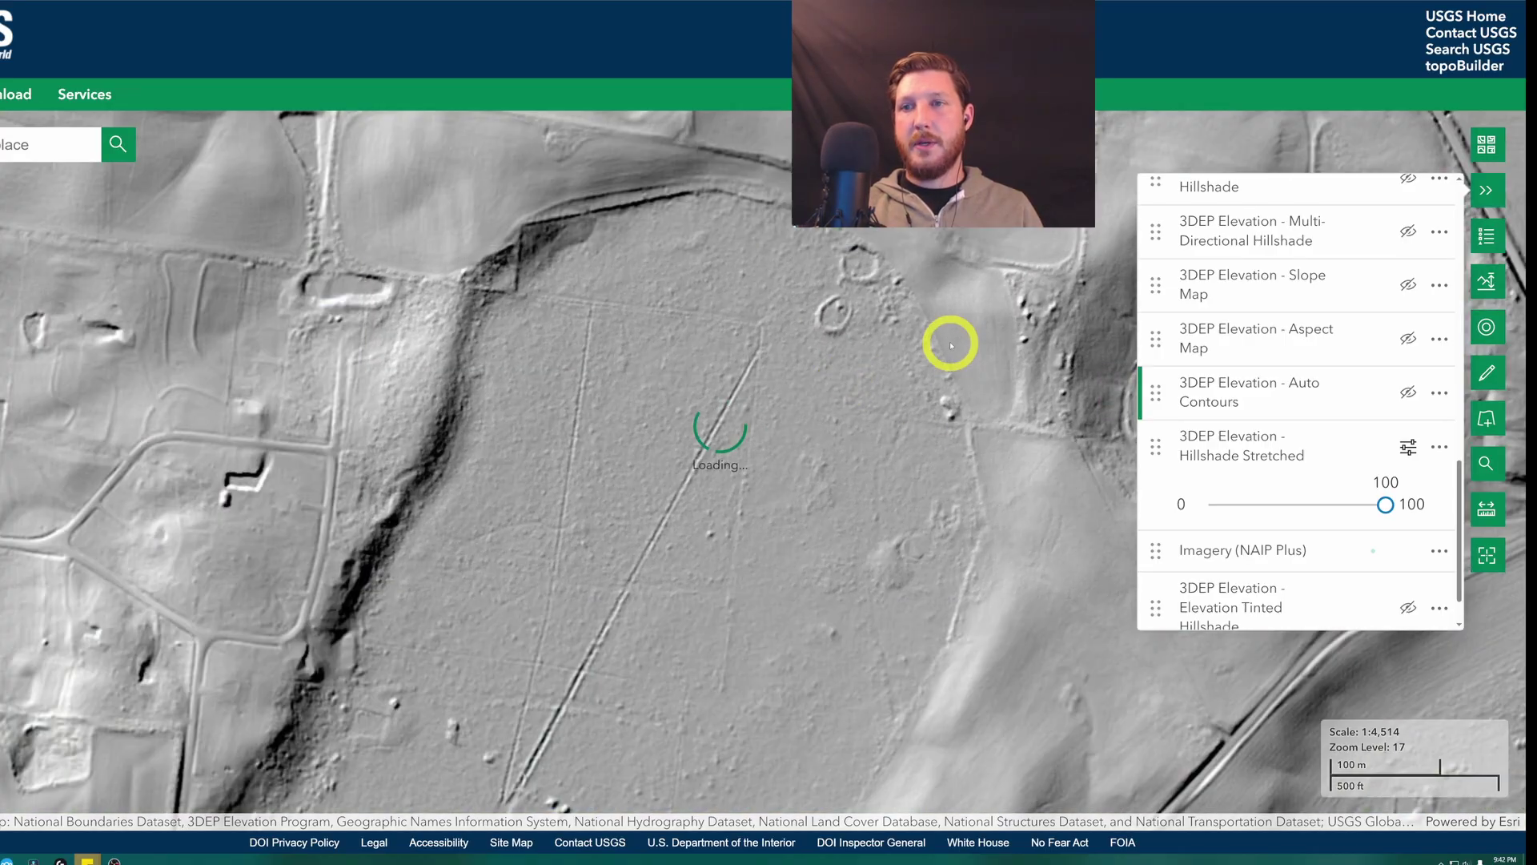
left_click_drag(951, 344, 549, 419)
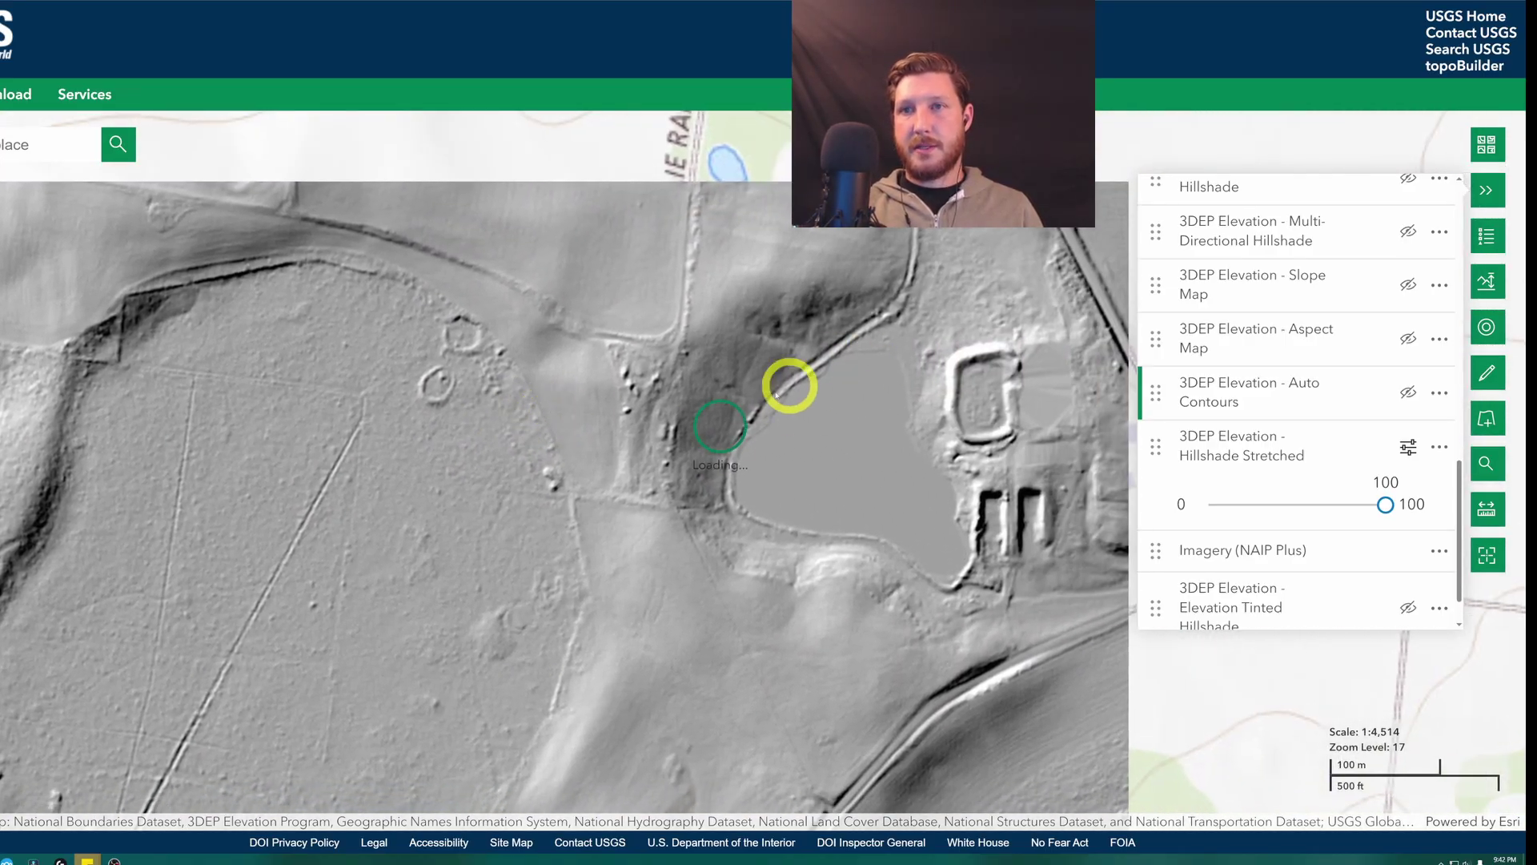
scroll(767, 420, "down", 1)
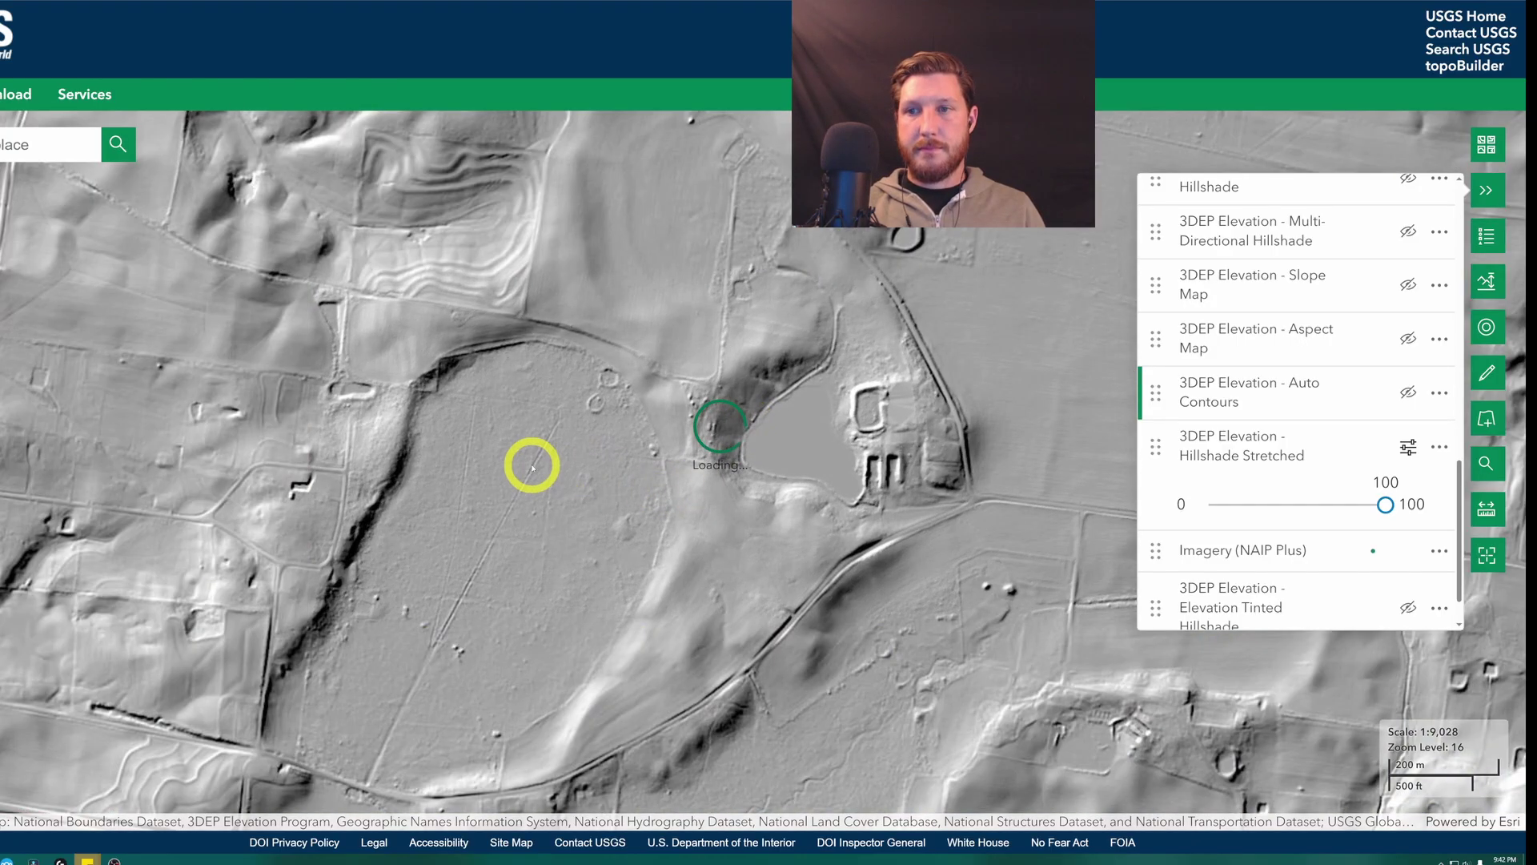
left_click_drag(532, 467, 676, 268)
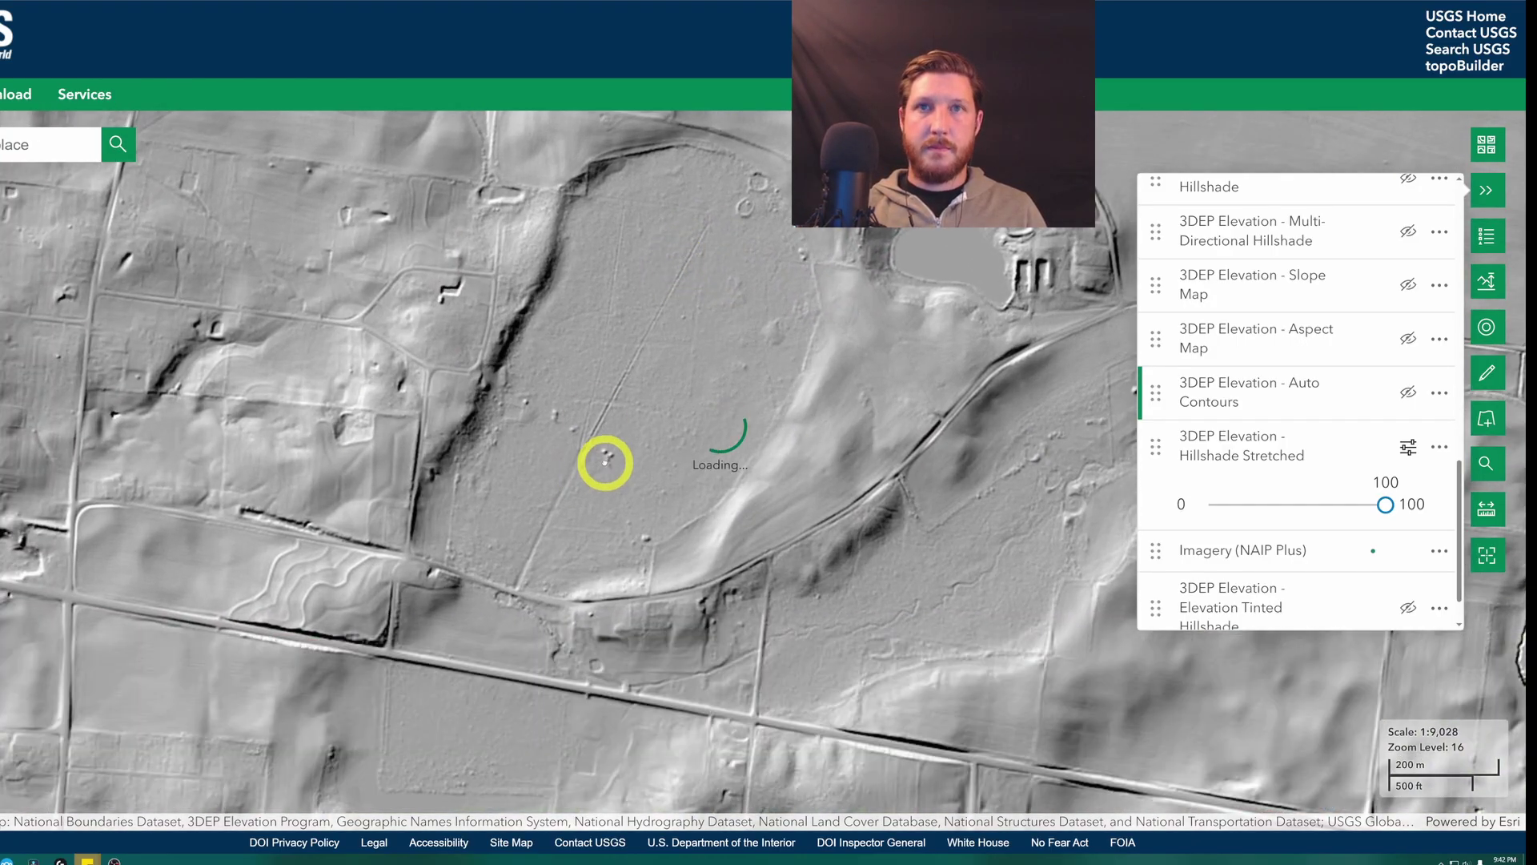
scroll(601, 461, "down", 1)
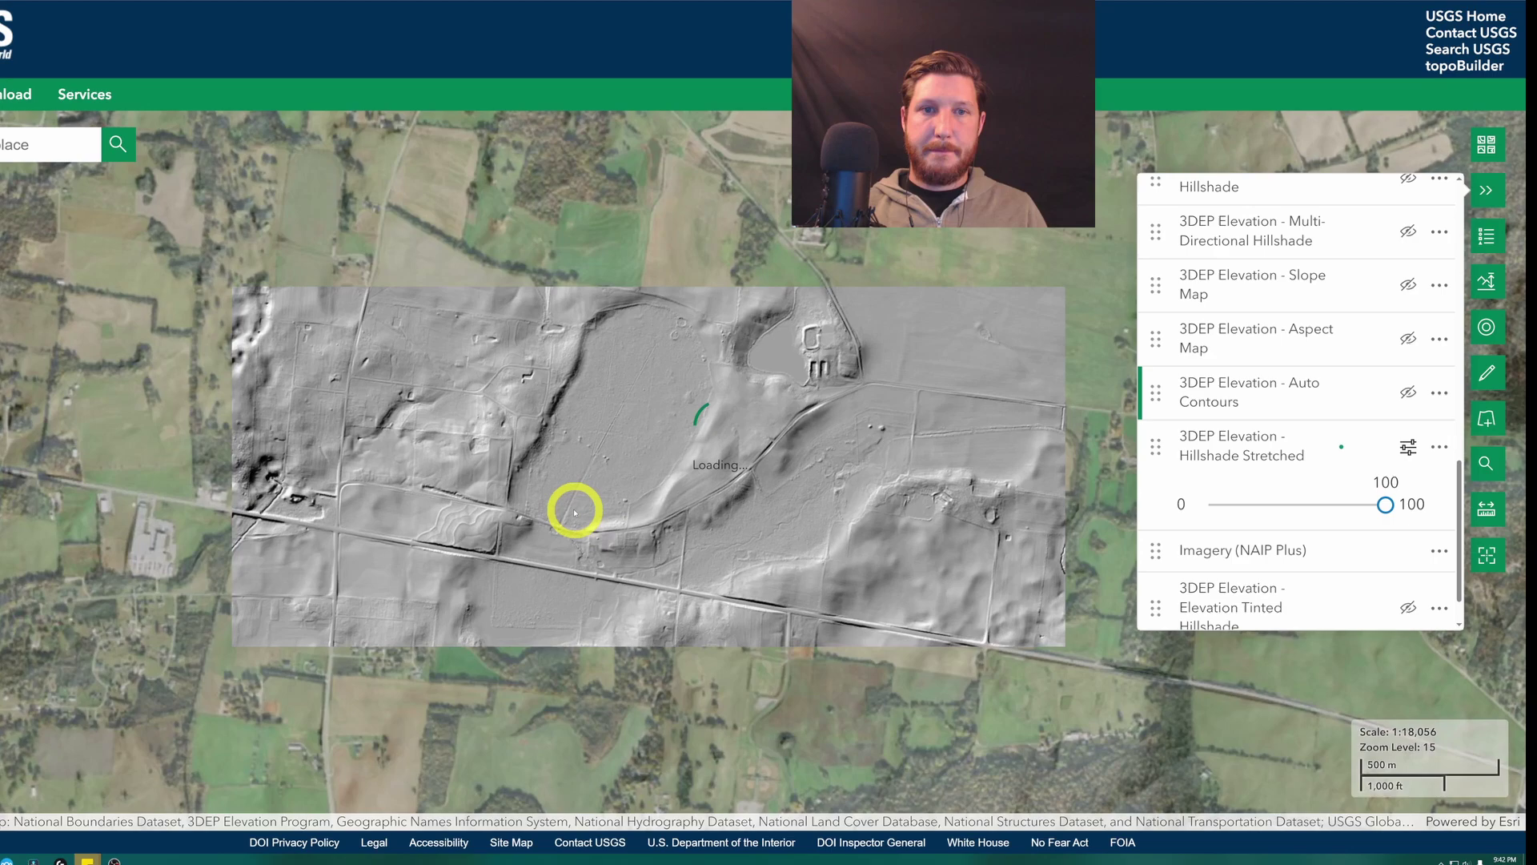
left_click_drag(575, 510, 525, 371)
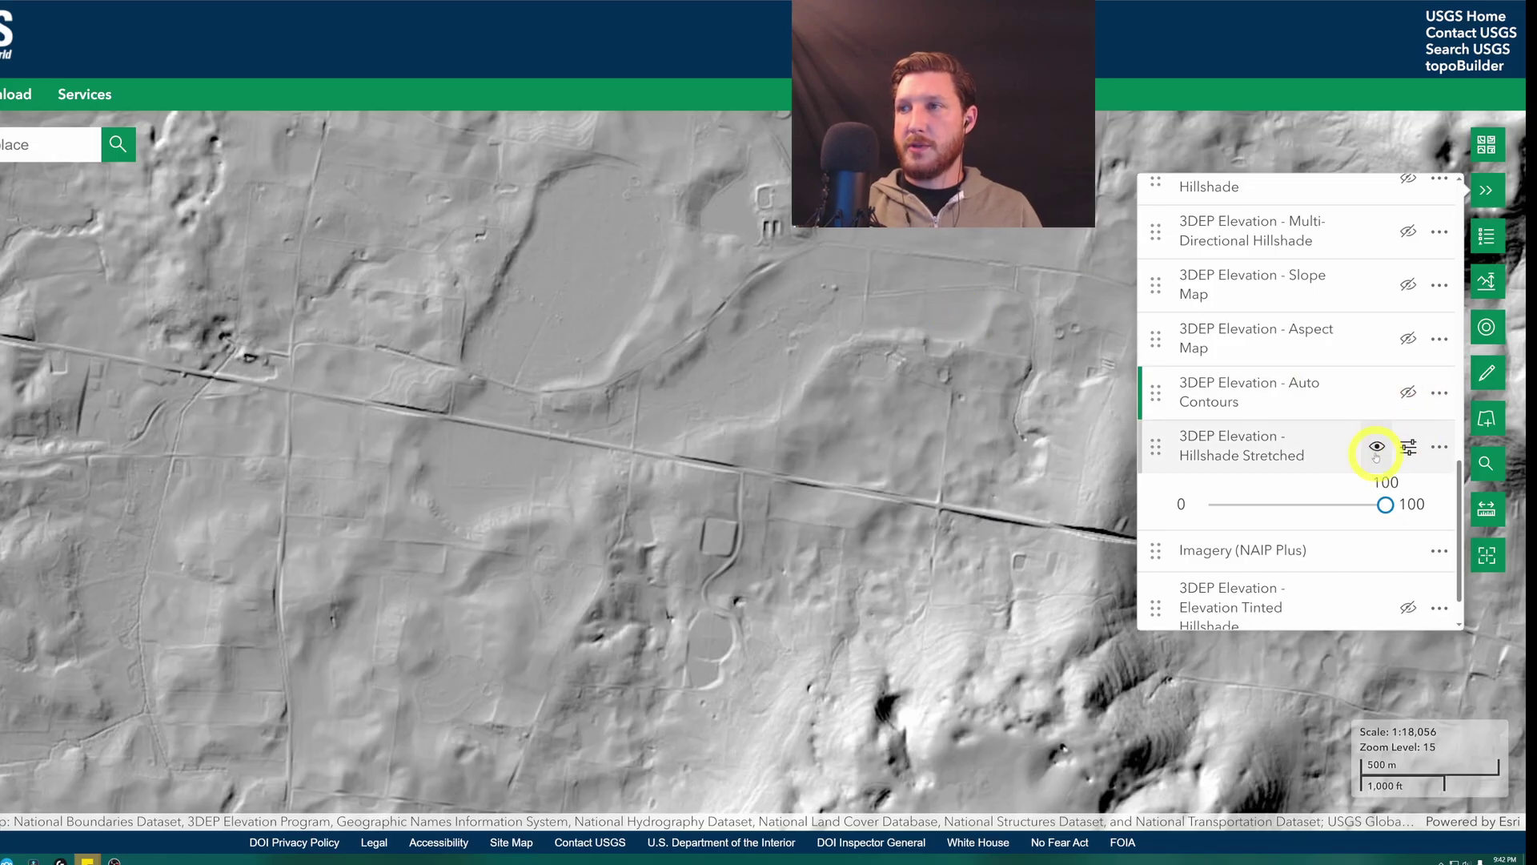
Hide the Imagery (NAIP Plus) layer and compare the marsh areas on the topographic basemap with Hillshade Stretched off and on.
left_click(1376, 446)
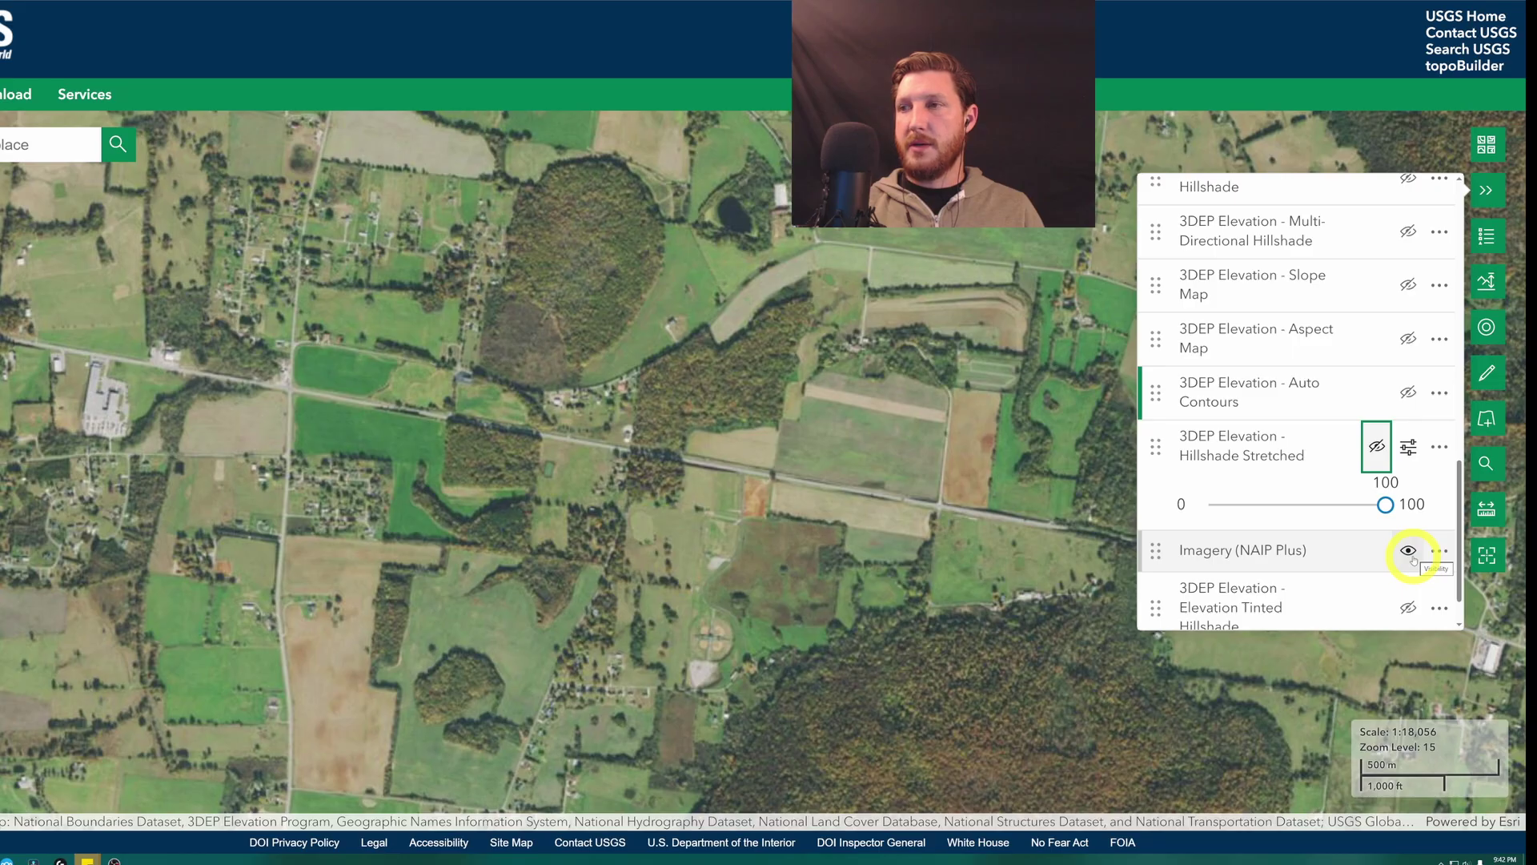
left_click(1409, 550)
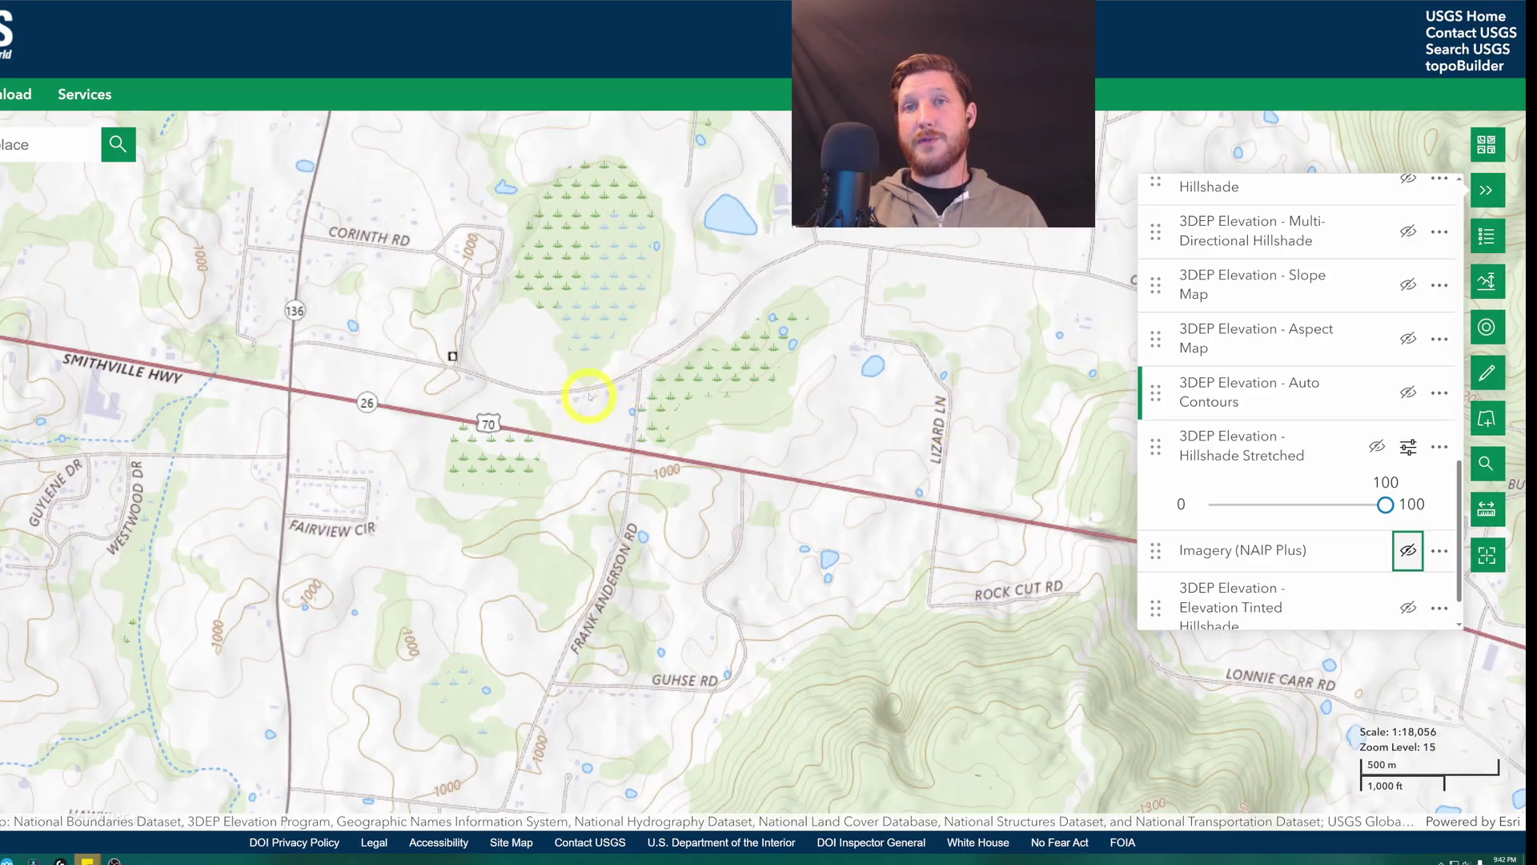
scroll(587, 386, "down", 1)
scroll(587, 386, "down", 2)
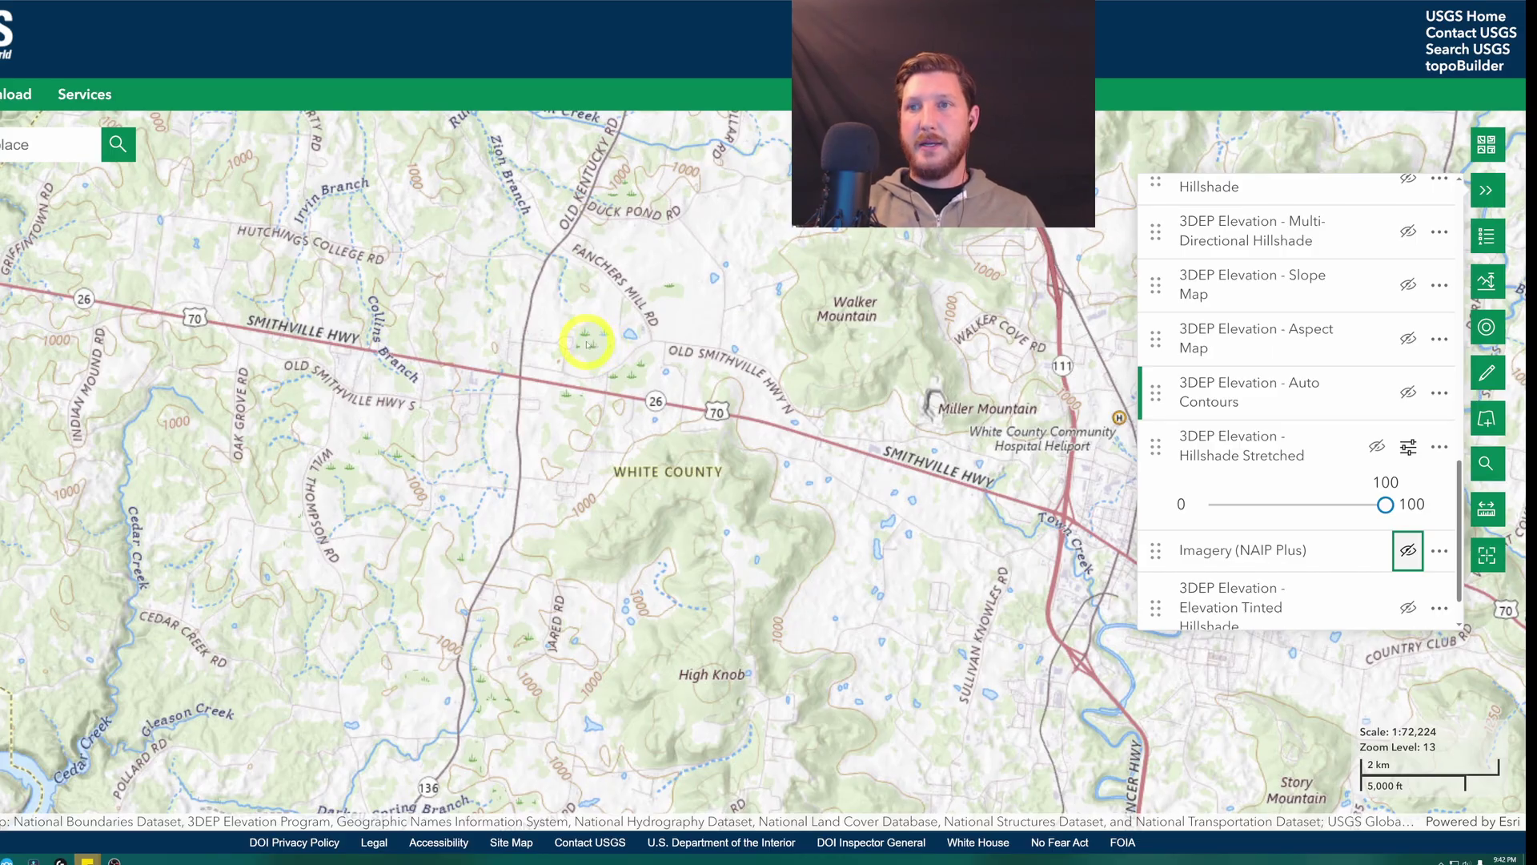
scroll(587, 343, "up", 2)
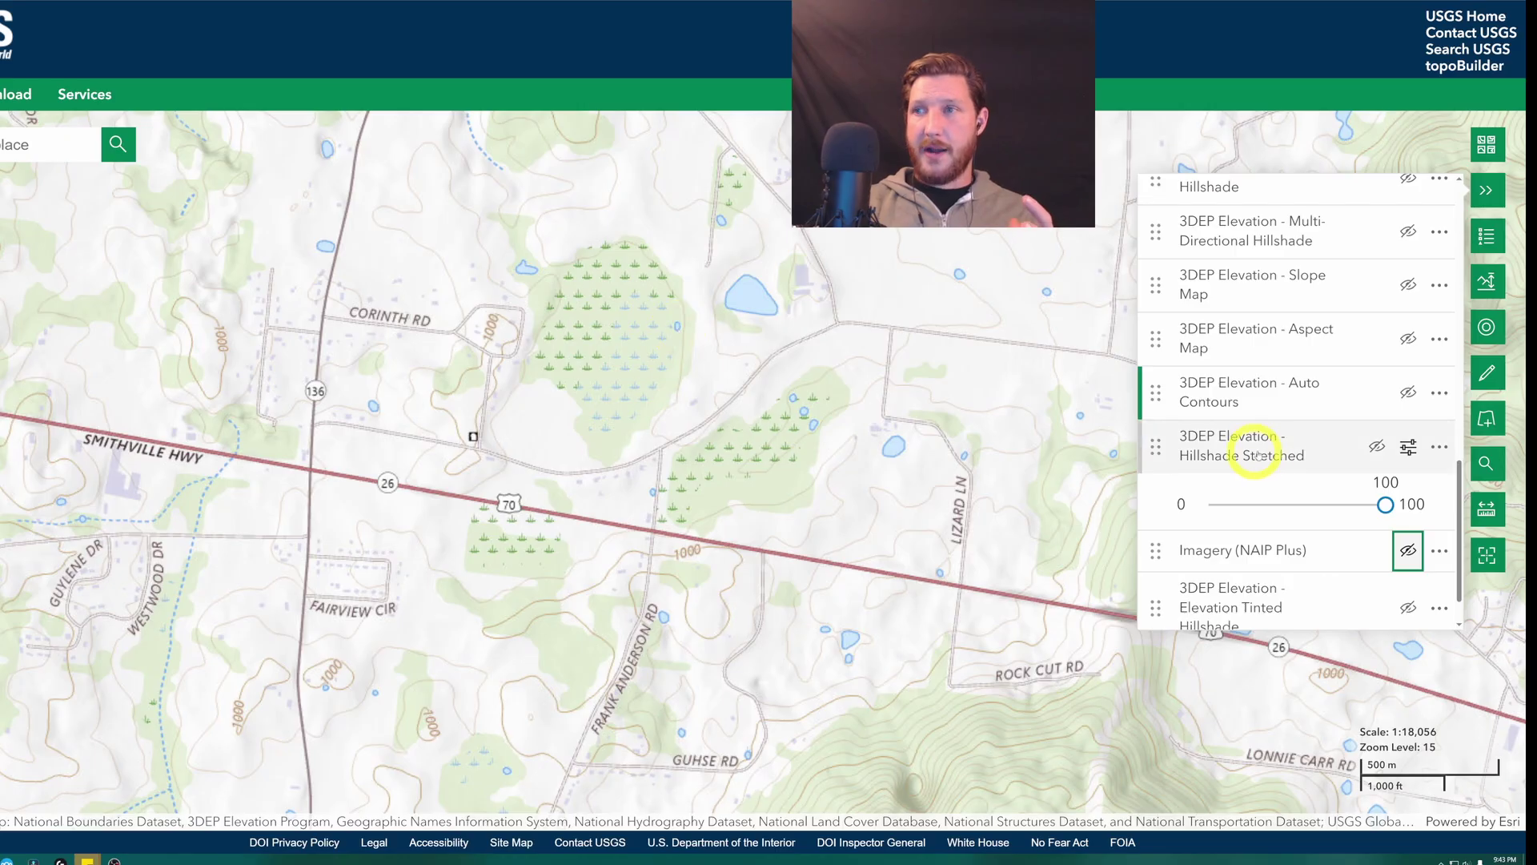
left_click(1379, 449)
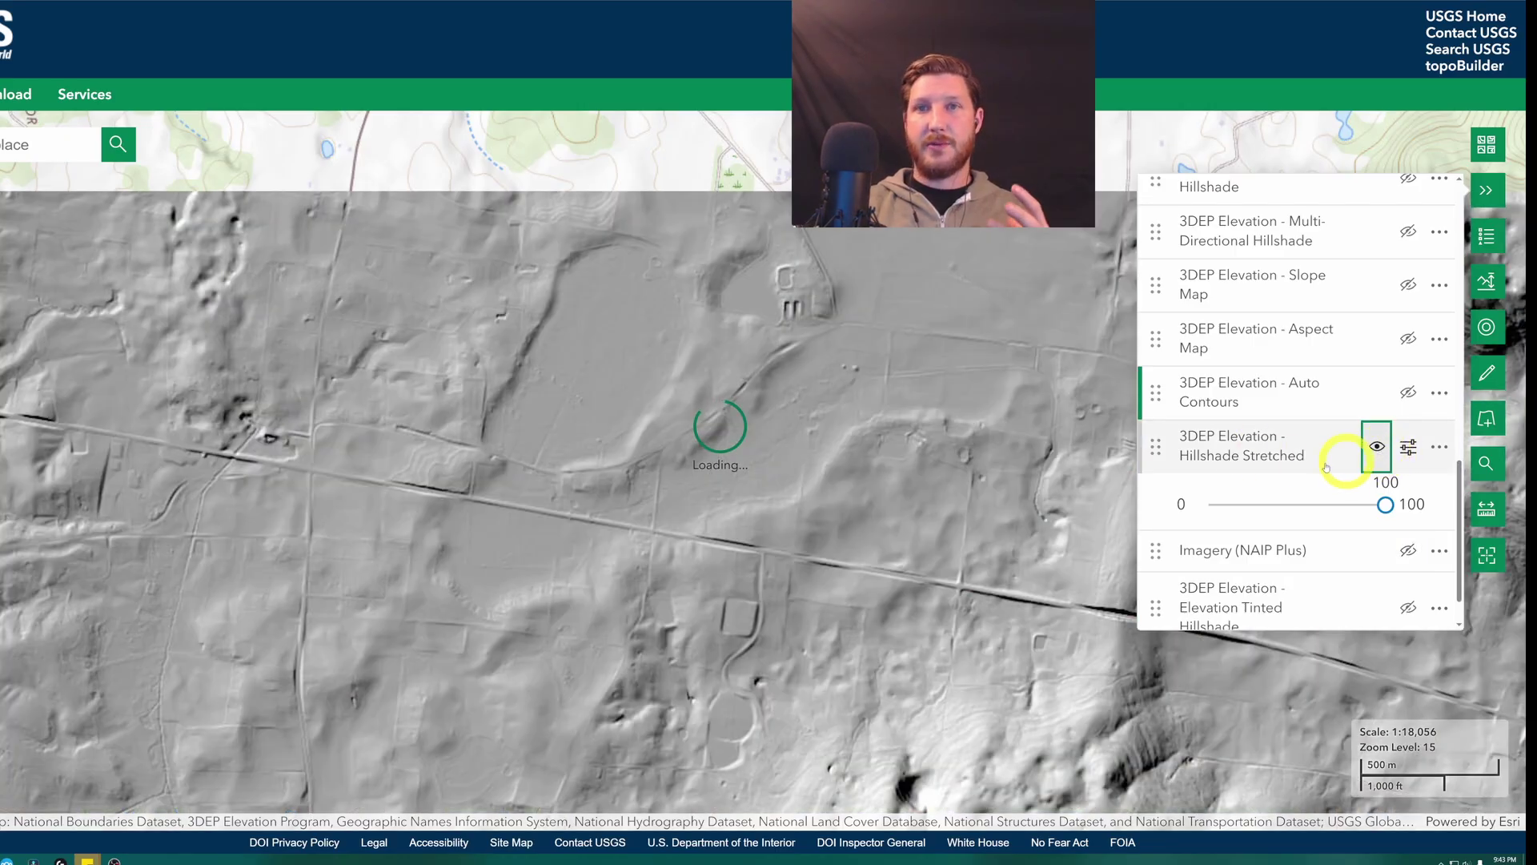